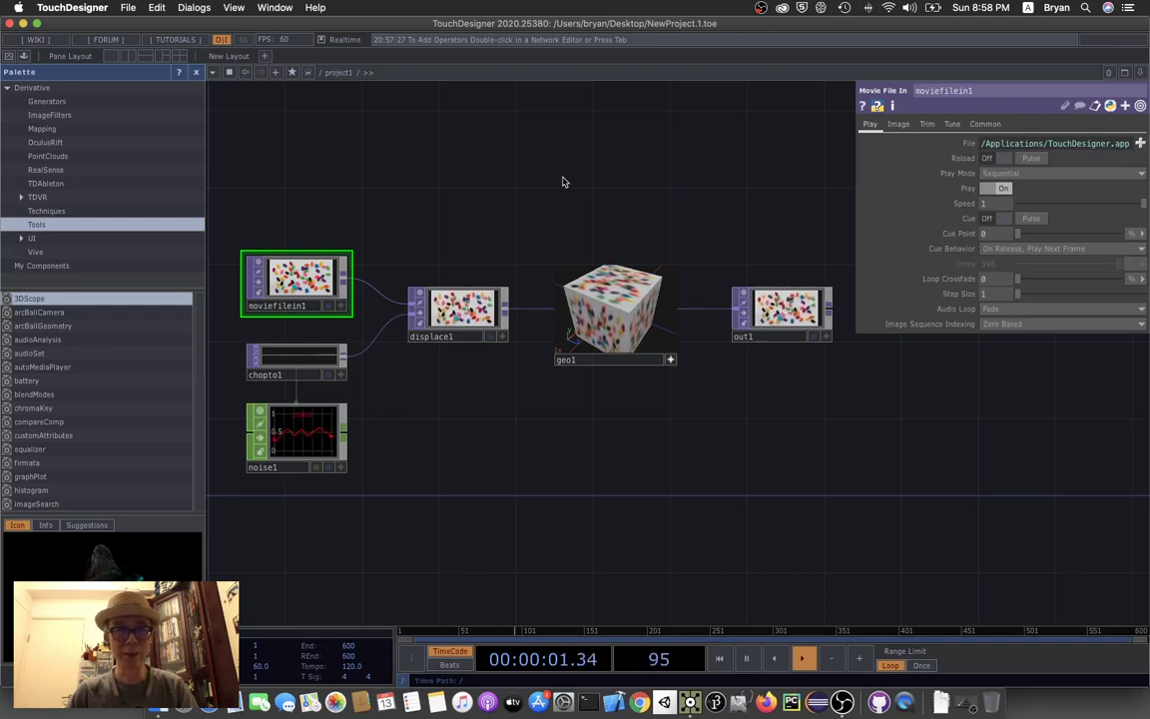
- Hide the Palette panel so the movie, displace, geometry and out1 network fills the editor
left_click_drag(503, 456, 514, 460)
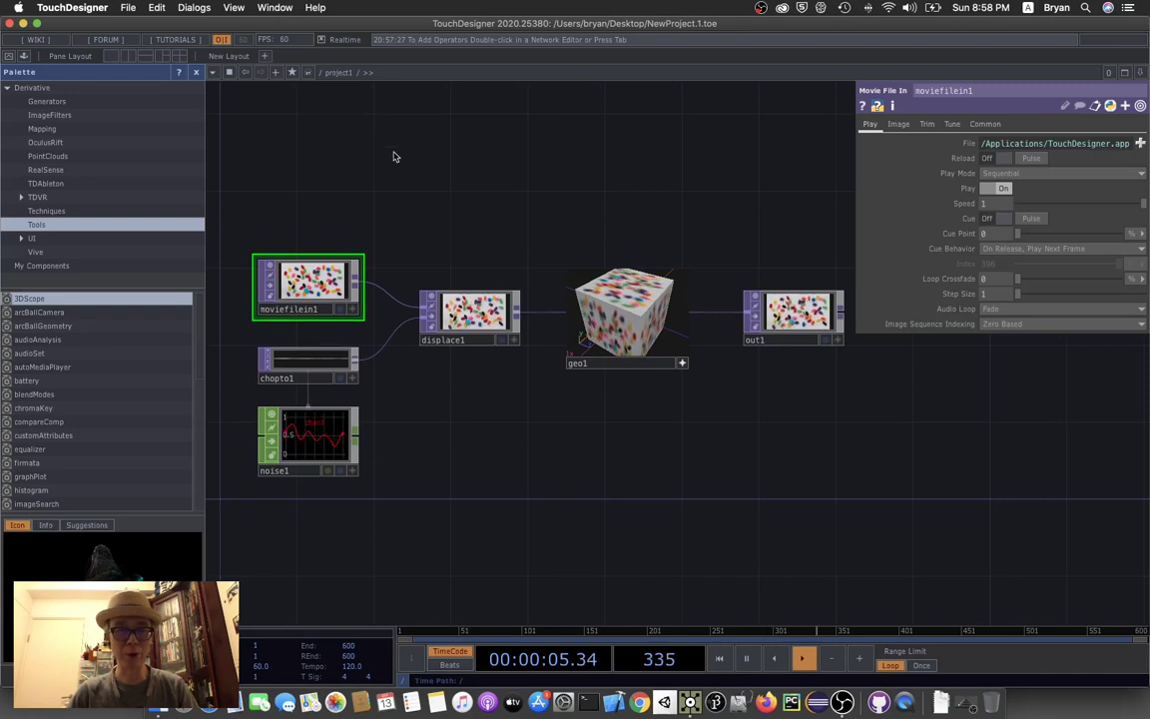
left_click(197, 75)
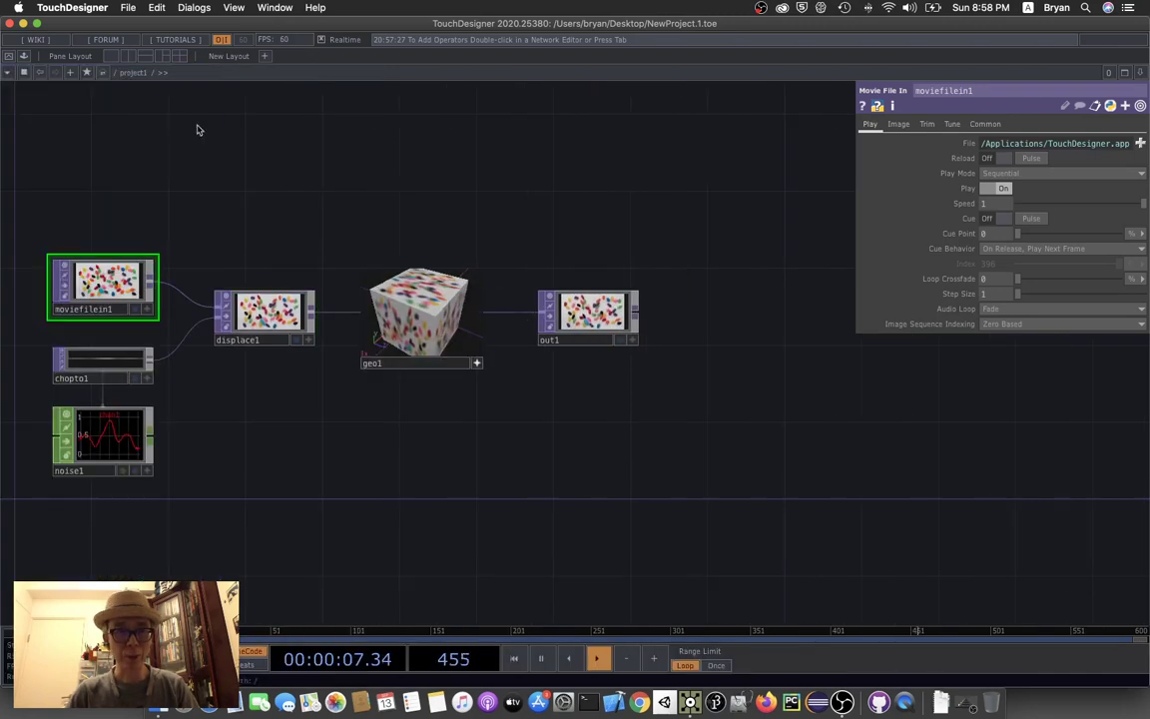
- Delete every node in the network except out1
left_click_drag(79, 157, 441, 488)
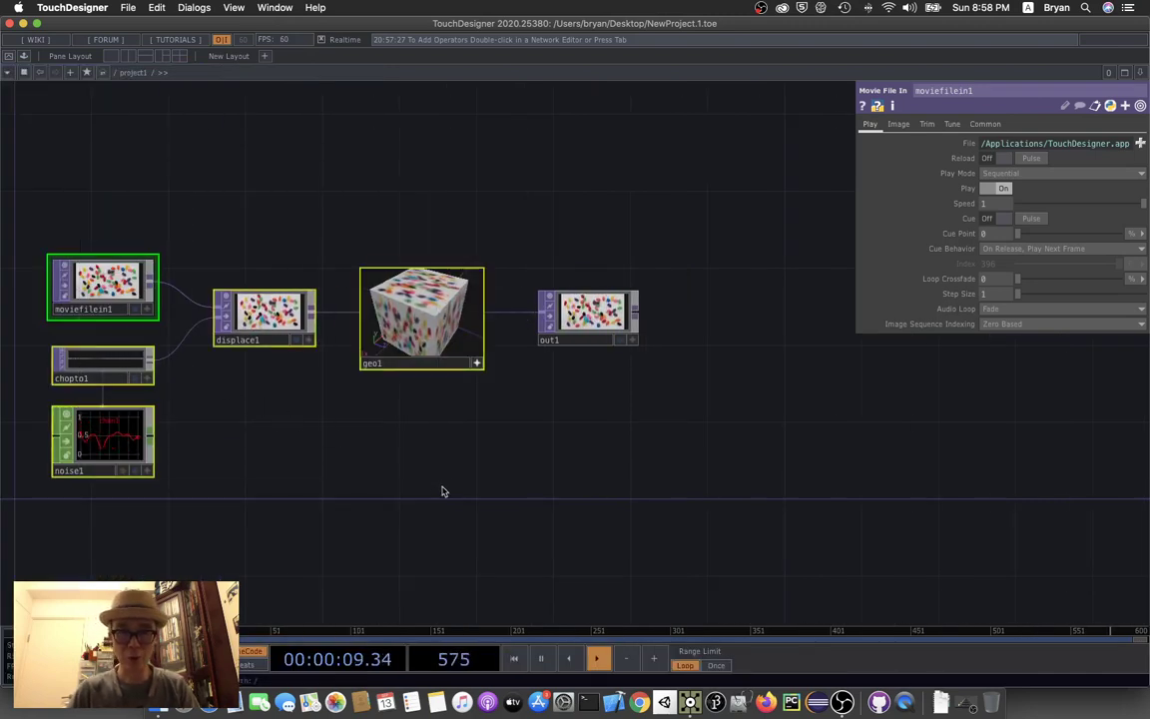
key("Delete")
scroll(388, 379, "left", 5)
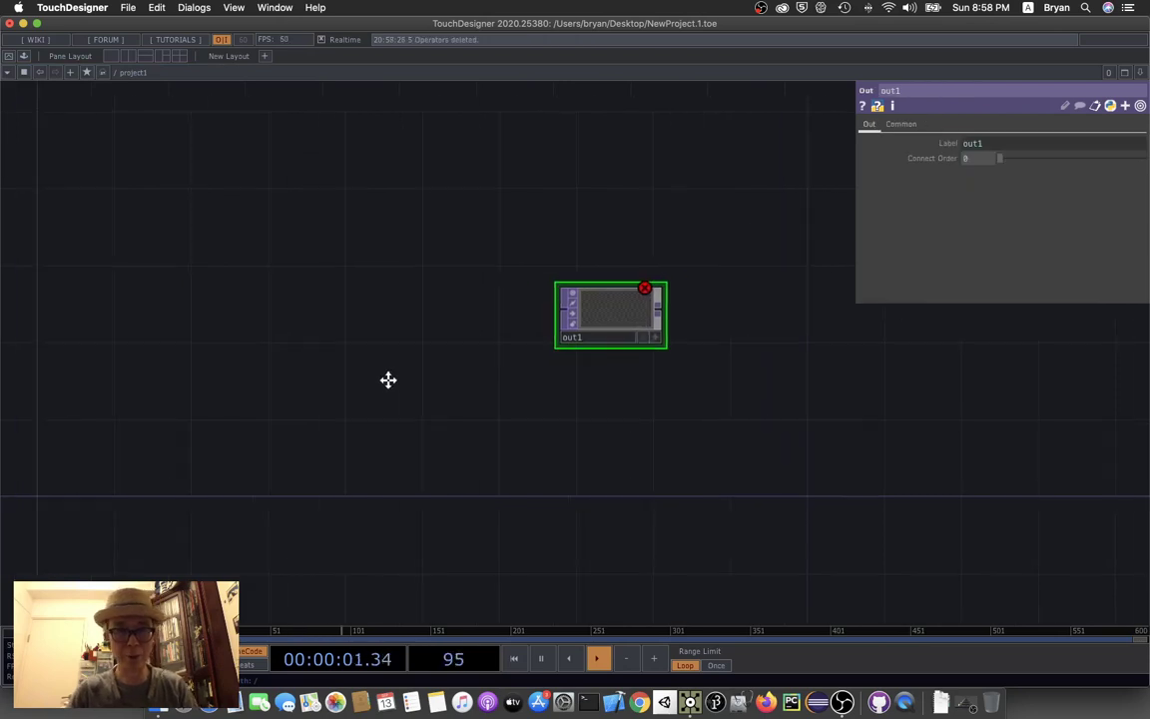
- Create a Fullscreen project folder with Rename file and Movies ticked, and save it as Fullscreen.toe
left_click(127, 8)
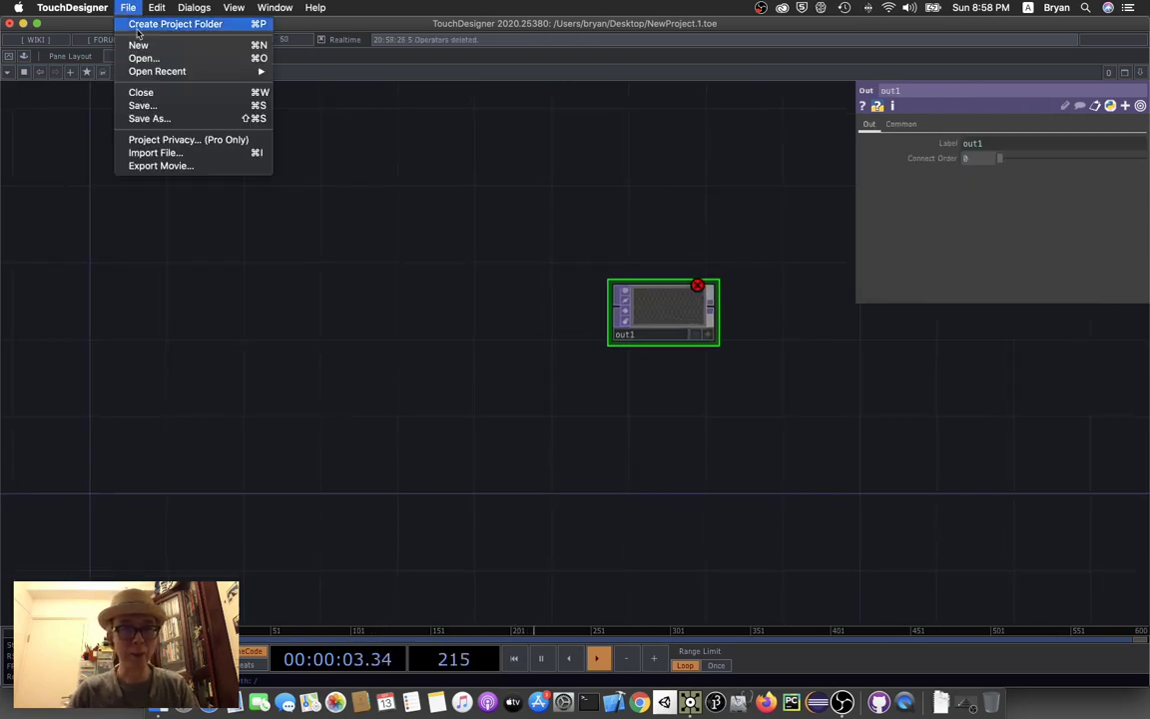
left_click(155, 89)
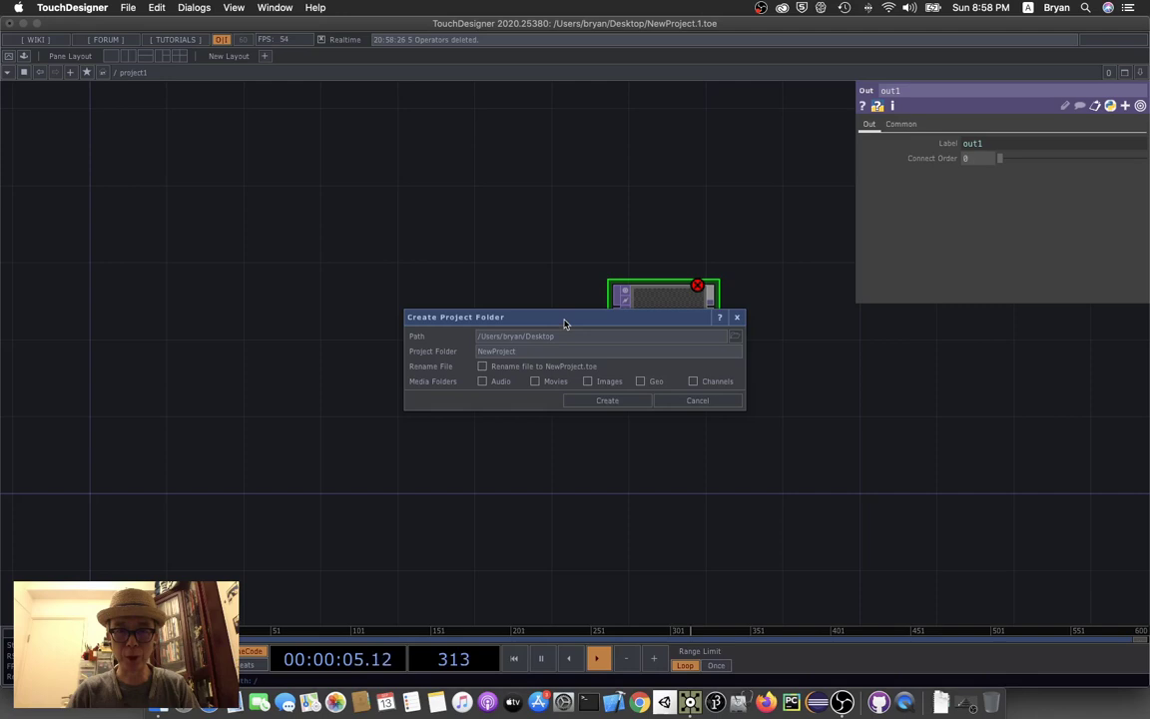
left_click_drag(564, 322, 342, 217)
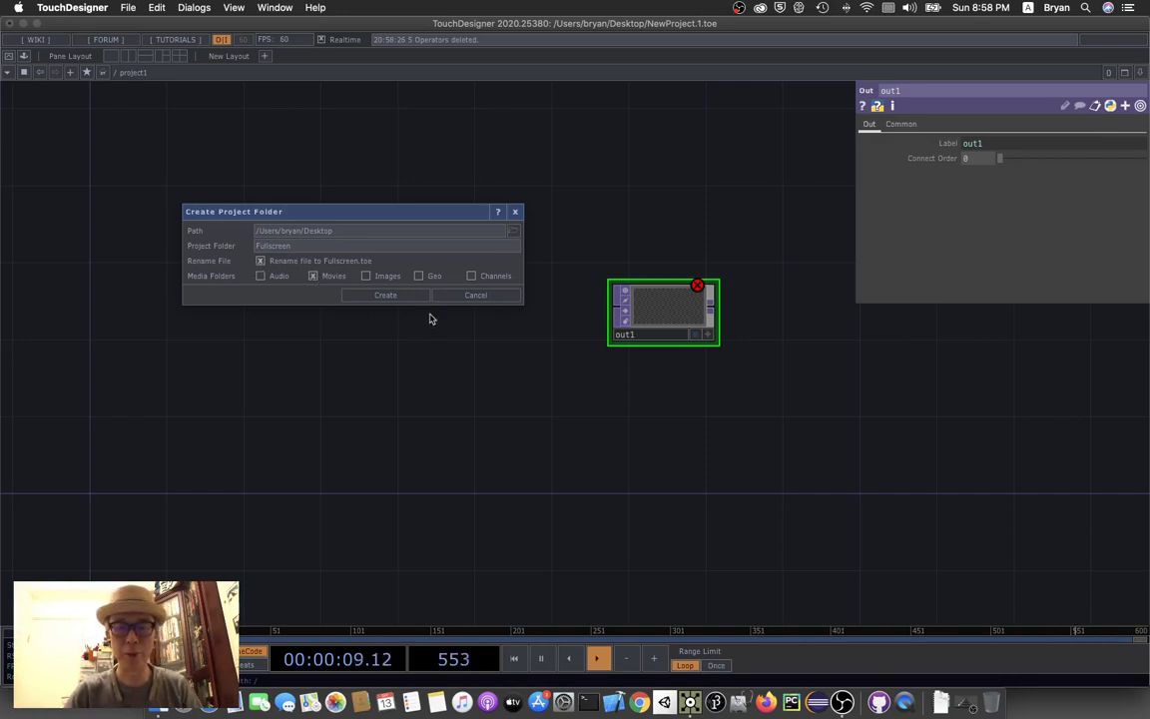
left_click(377, 297)
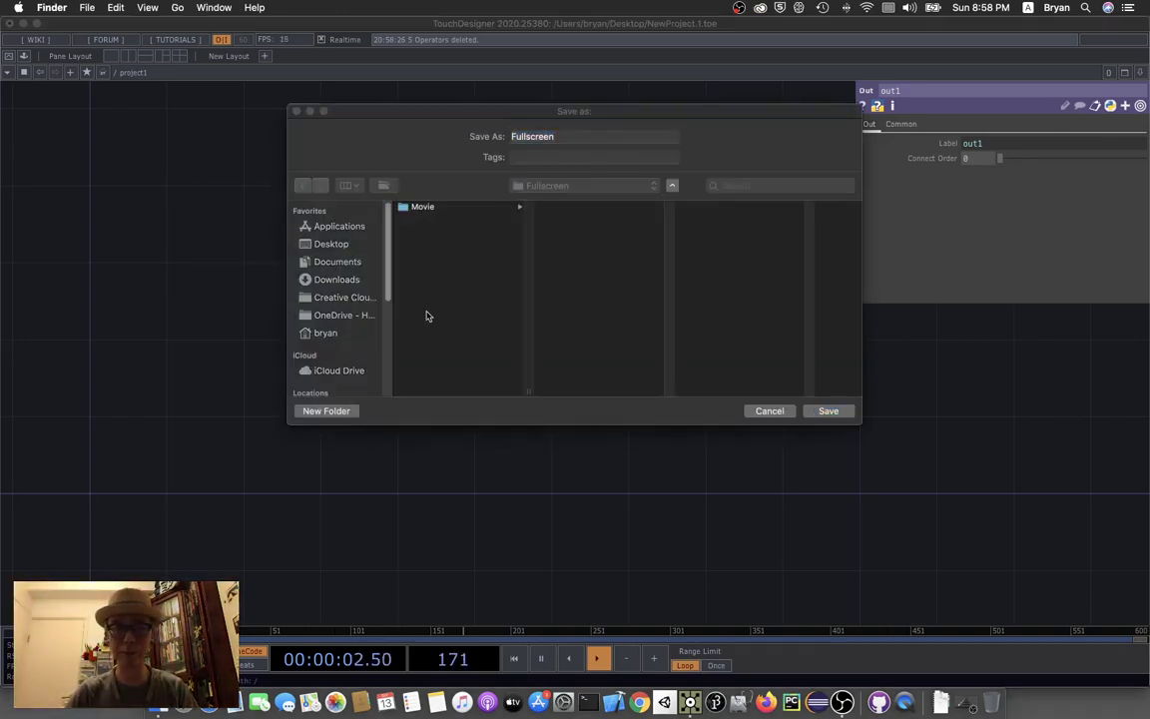
left_click(828, 411)
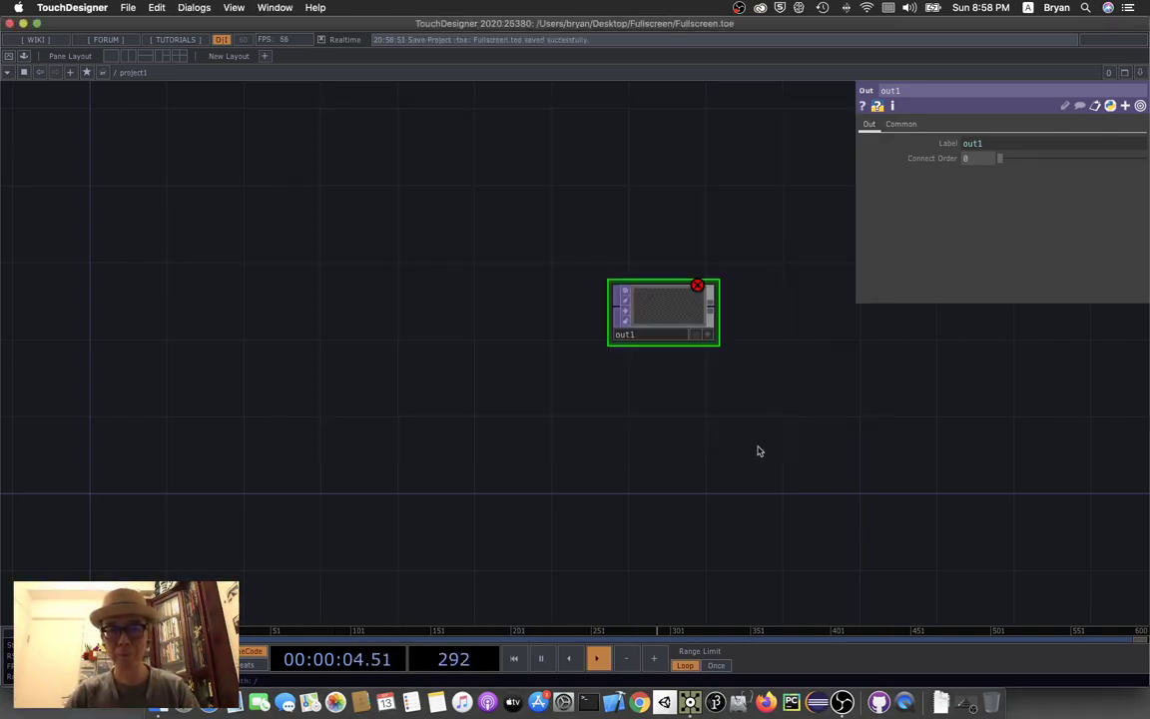
- Move eLearning011.mov from the desktop into the Fullscreen/Movie folder, then return to TouchDesigner
left_click(24, 24)
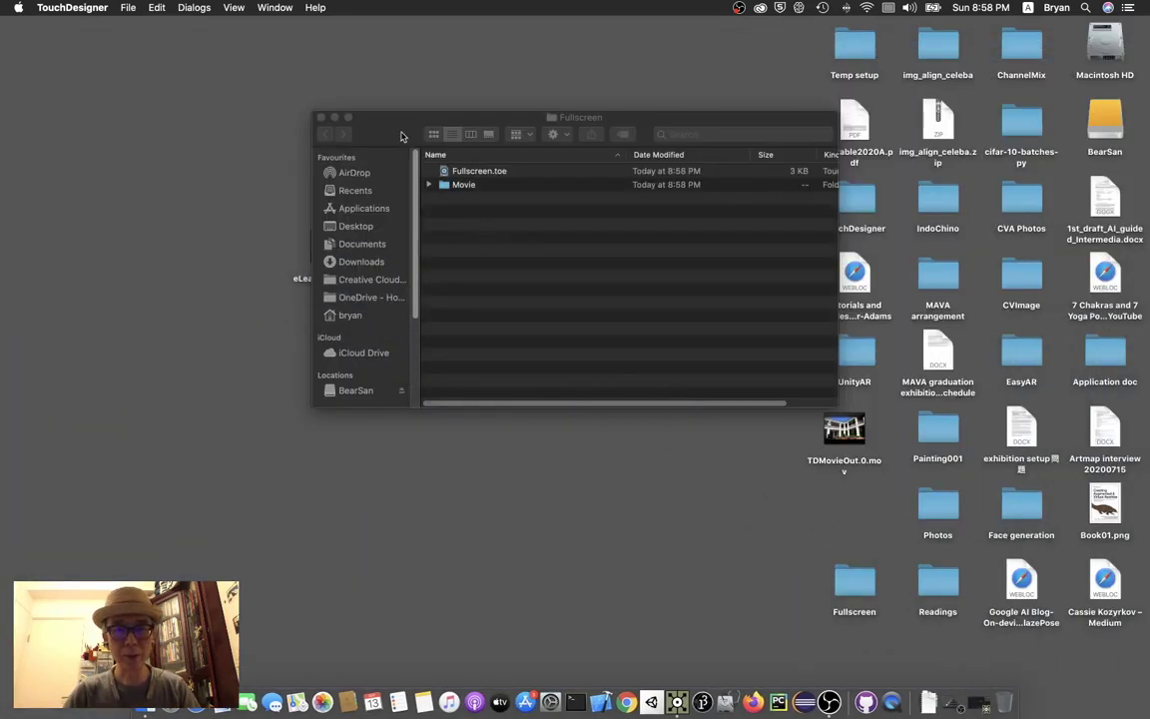
left_click_drag(402, 135, 510, 165)
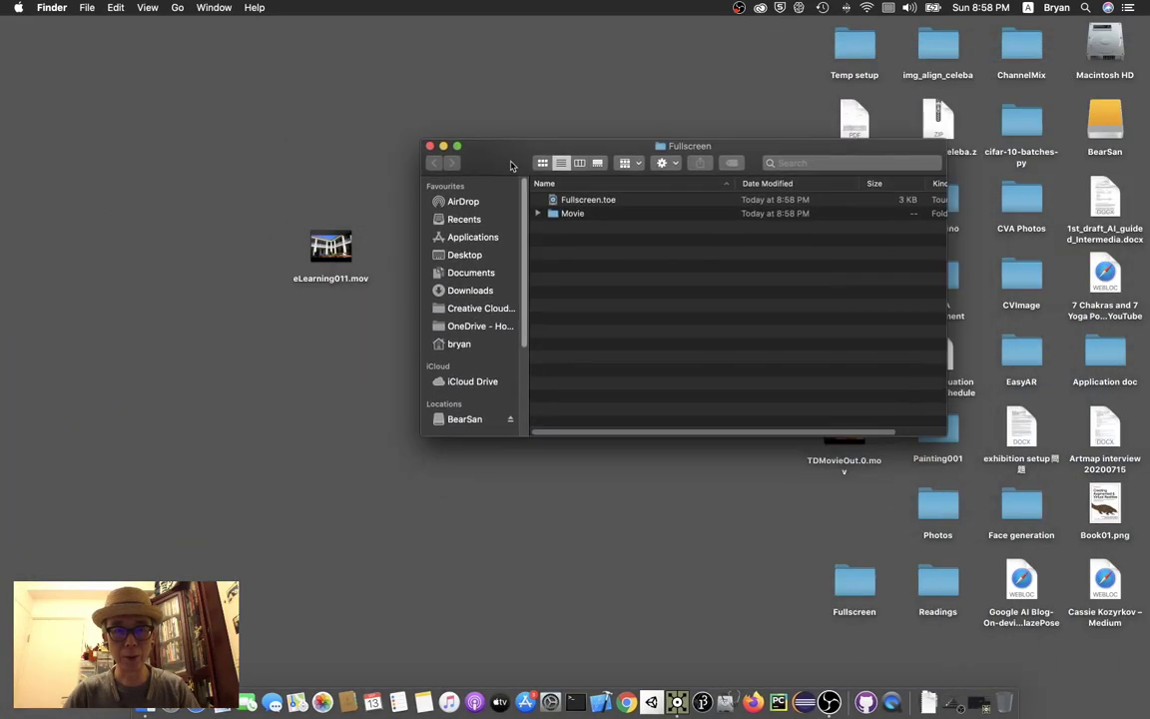
left_click(555, 216)
double_click(555, 216)
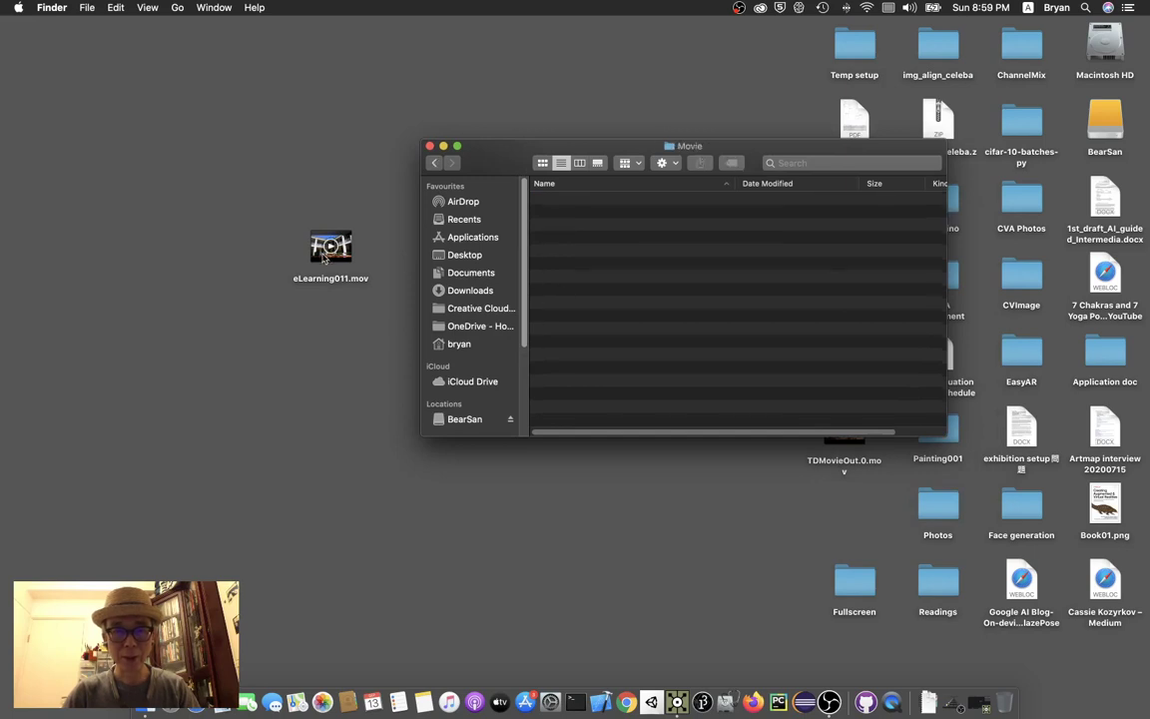
left_click_drag(318, 257, 681, 304)
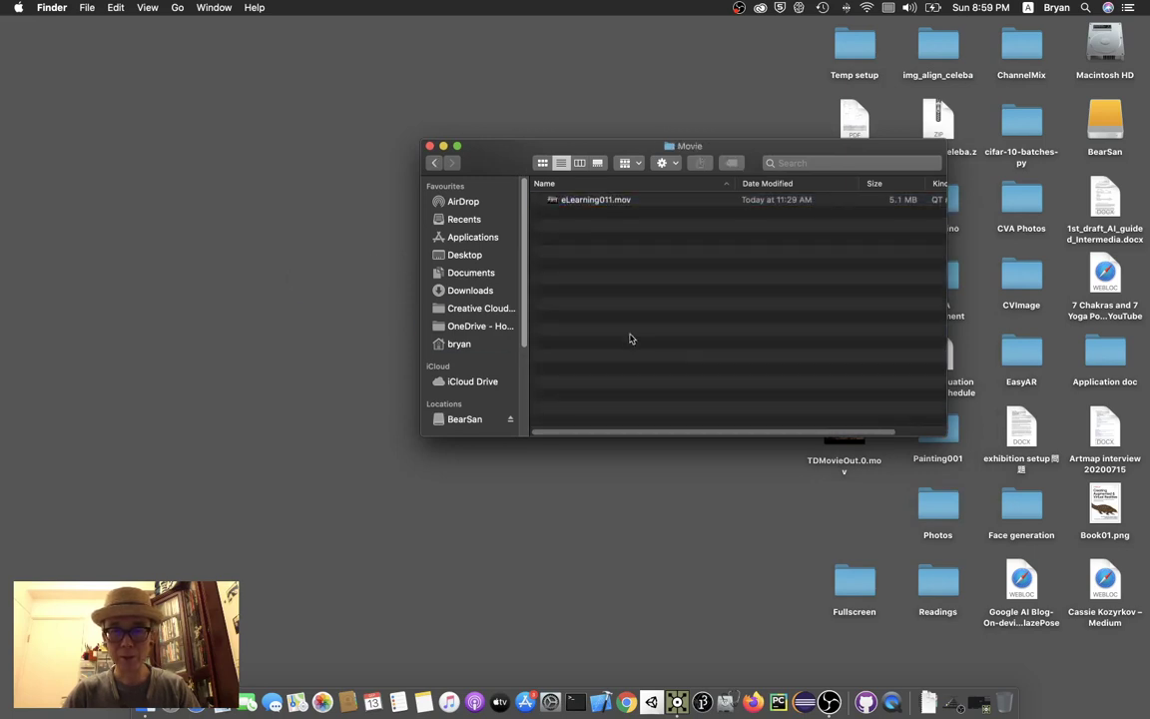
left_click(439, 164)
left_click_drag(482, 162, 311, 113)
left_click(675, 701)
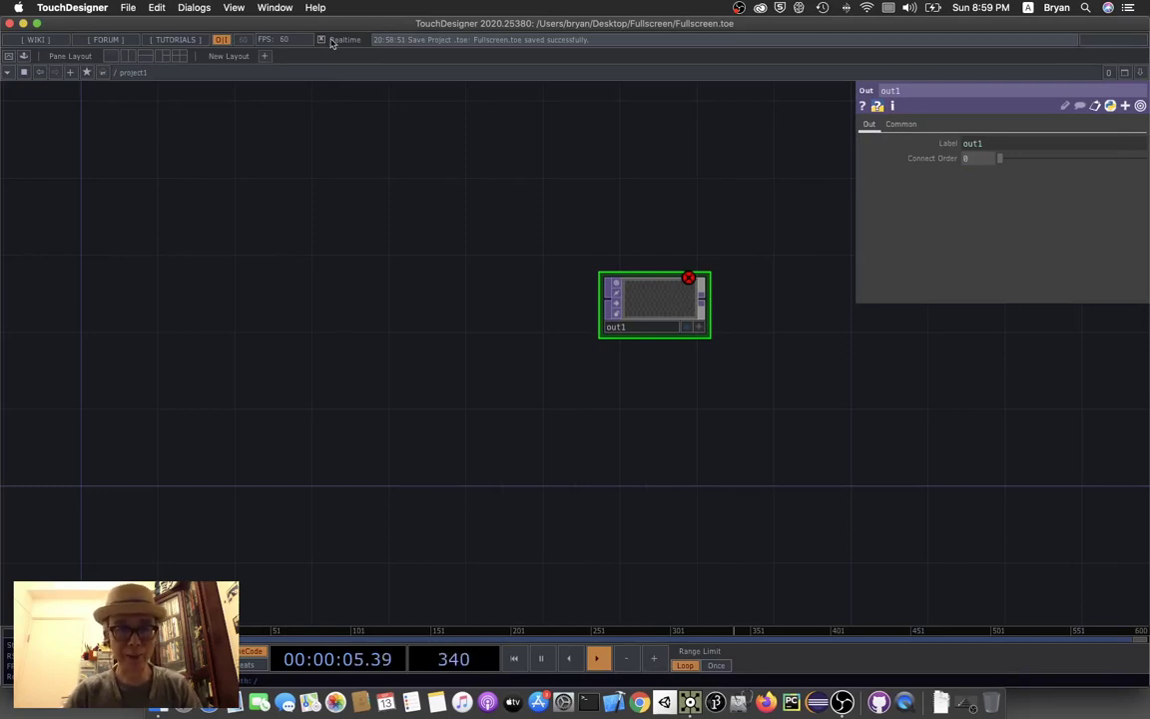
- Drag eLearning011.mov from Finder's Movie folder into the network as a Movie File In node
left_click_drag(327, 26, 497, 225)
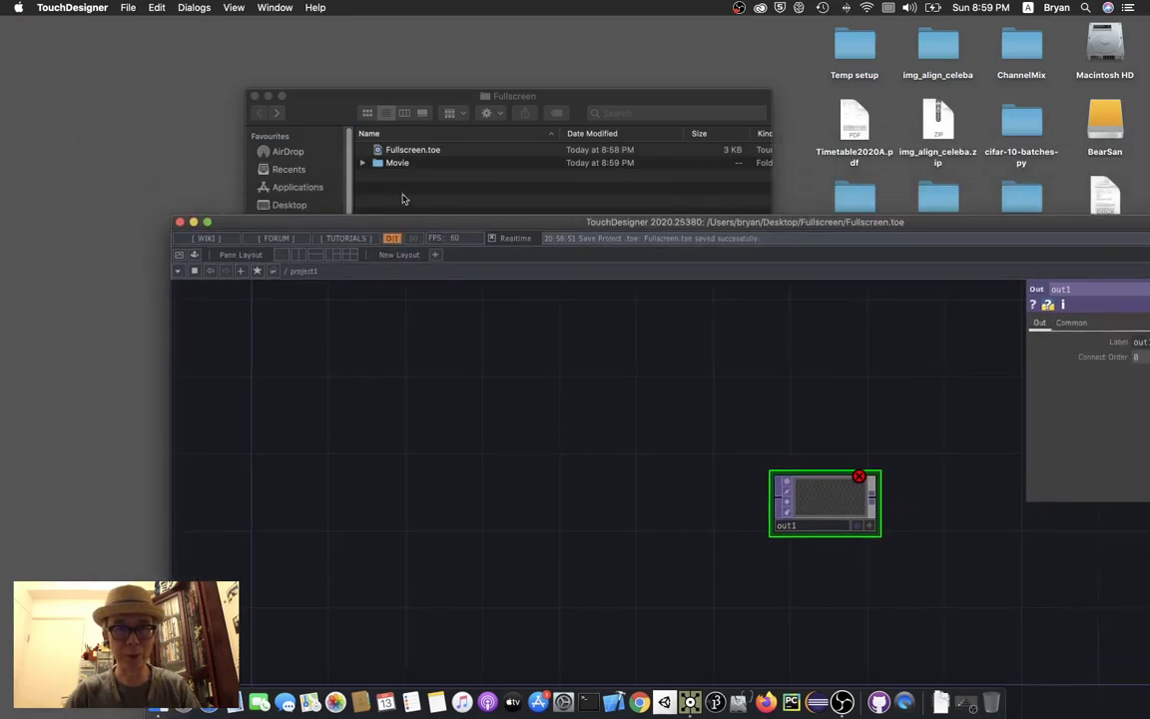
left_click_drag(320, 113, 267, 66)
left_click(306, 116)
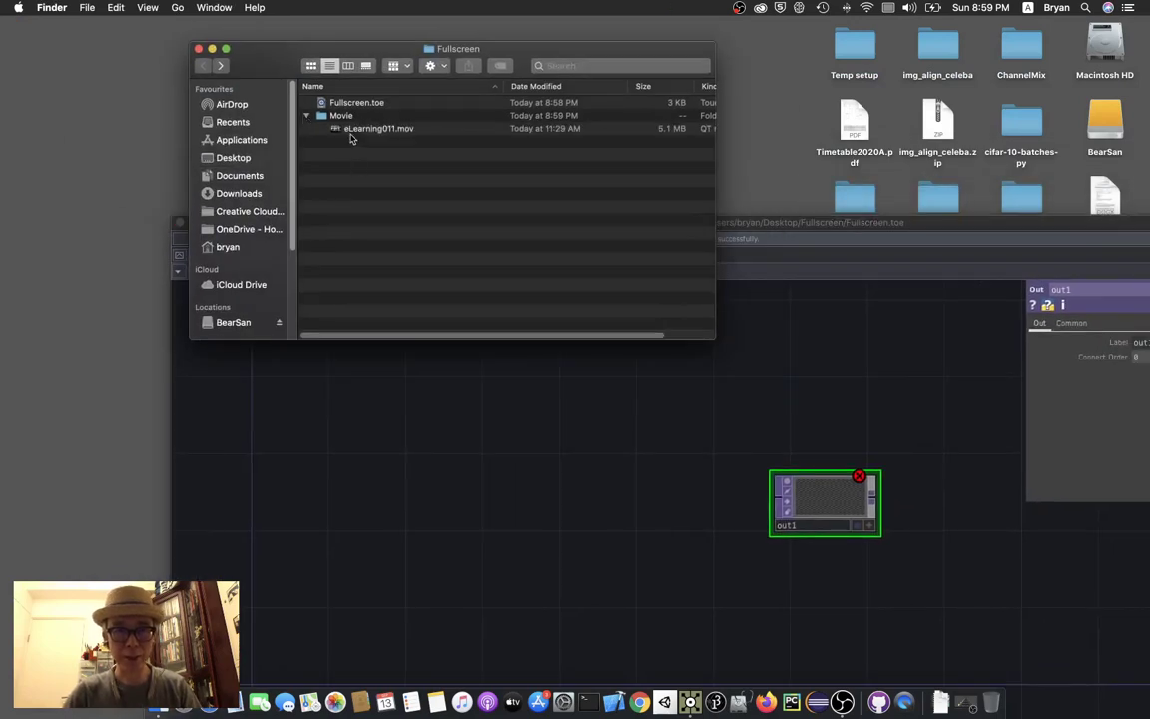
left_click_drag(334, 130, 436, 436)
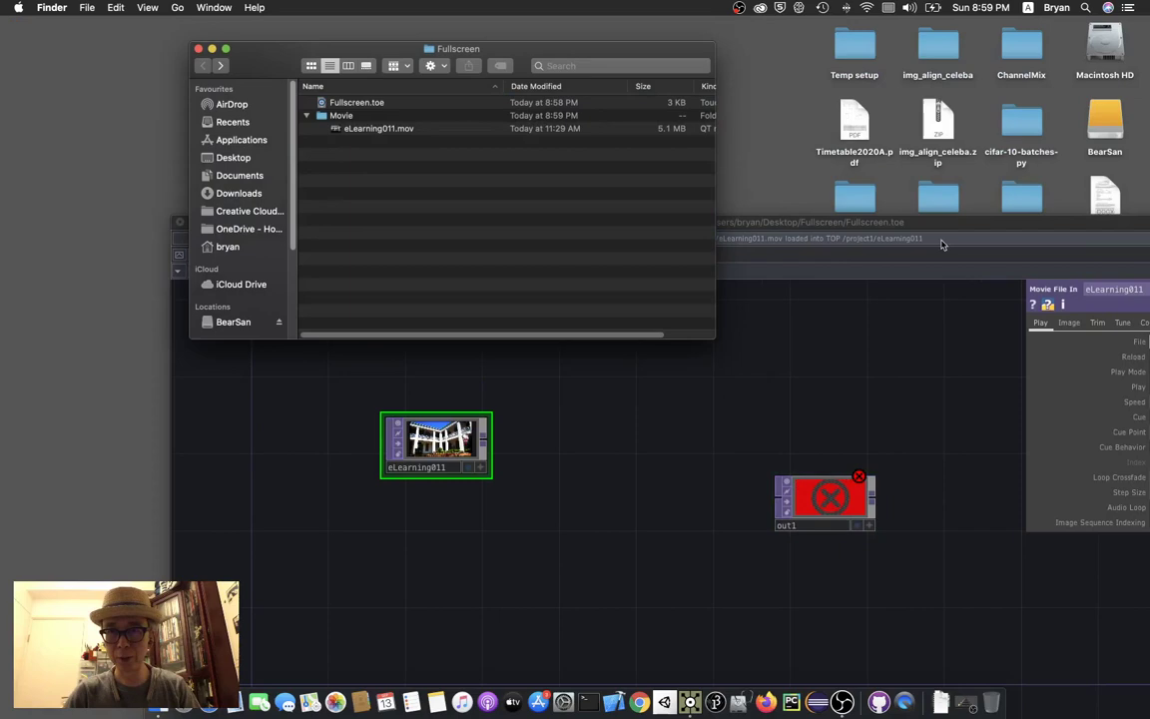
left_click_drag(950, 228, 782, 12)
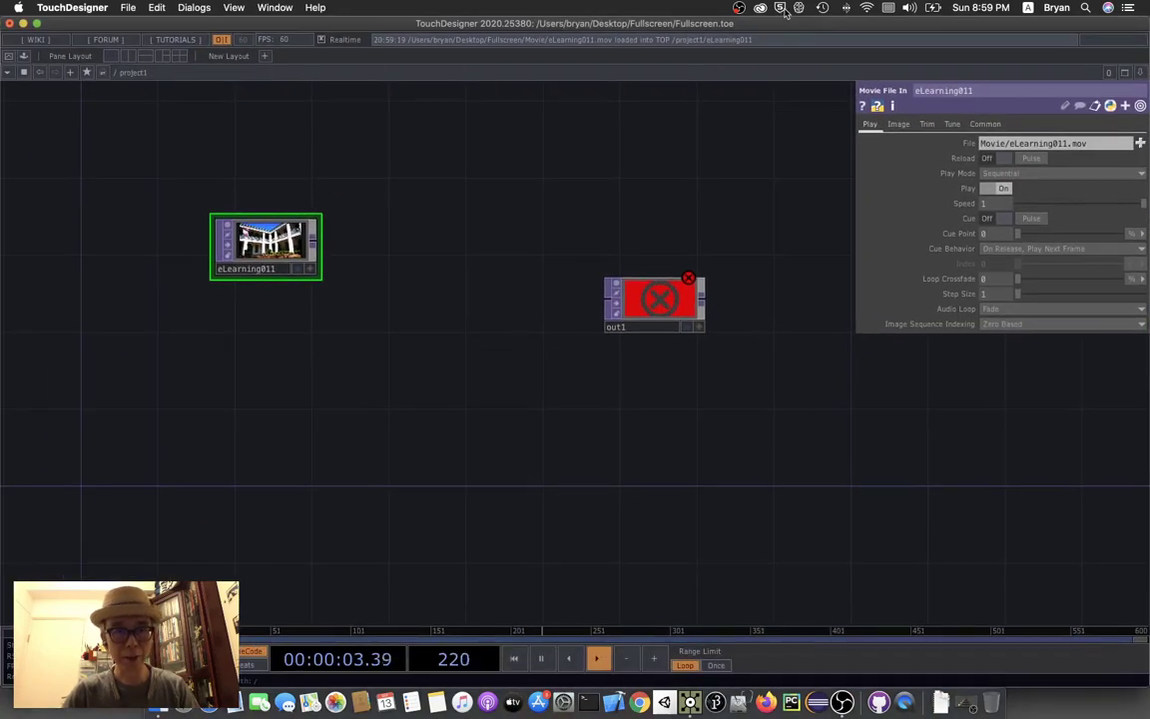
- Toggle eLearning011's Display flag on and off, and move out1 down and right
left_click(296, 274)
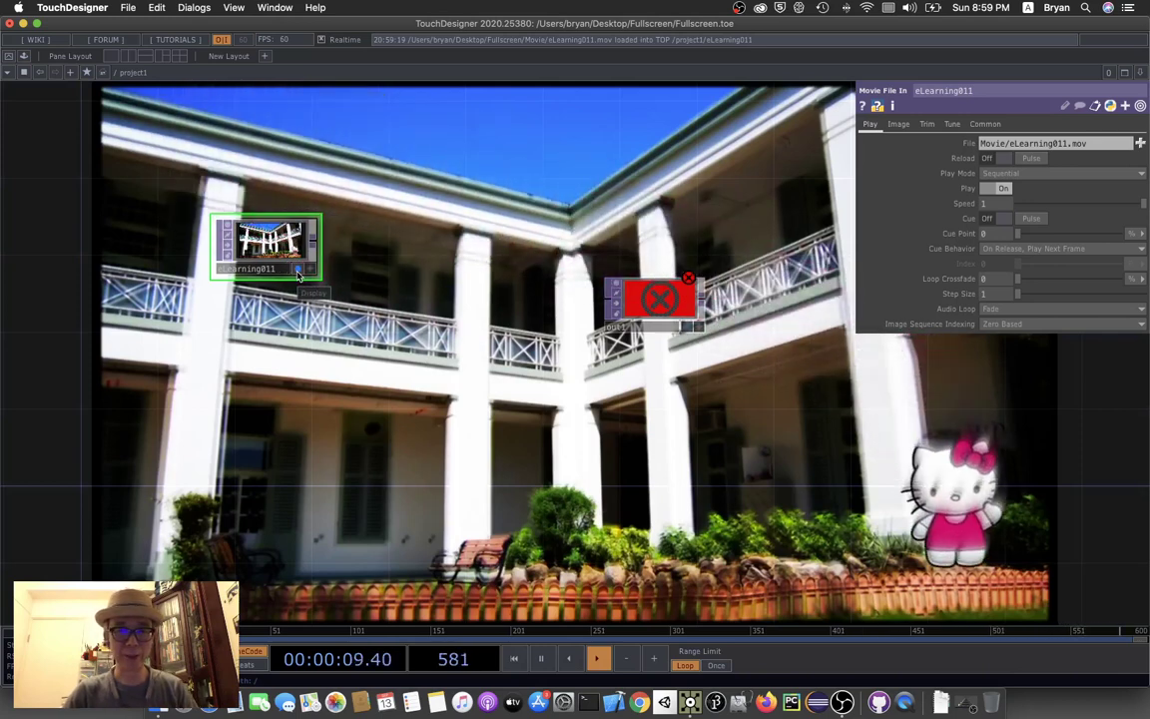
left_click(298, 269)
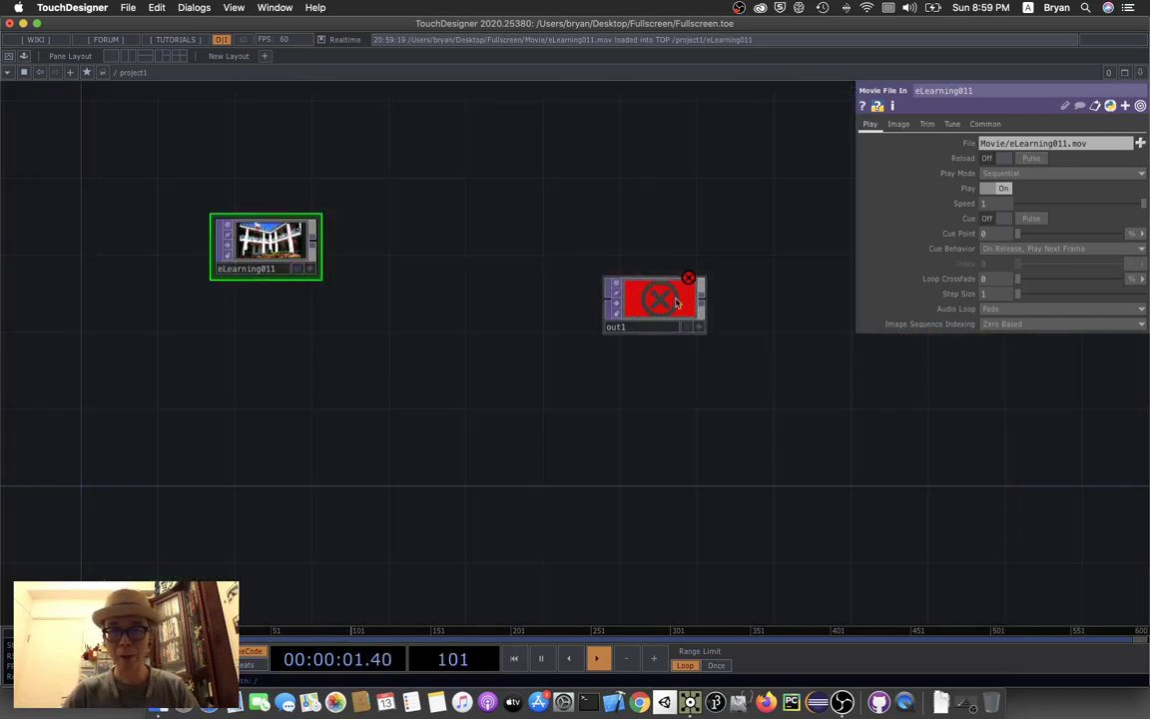
left_click_drag(653, 299, 708, 357)
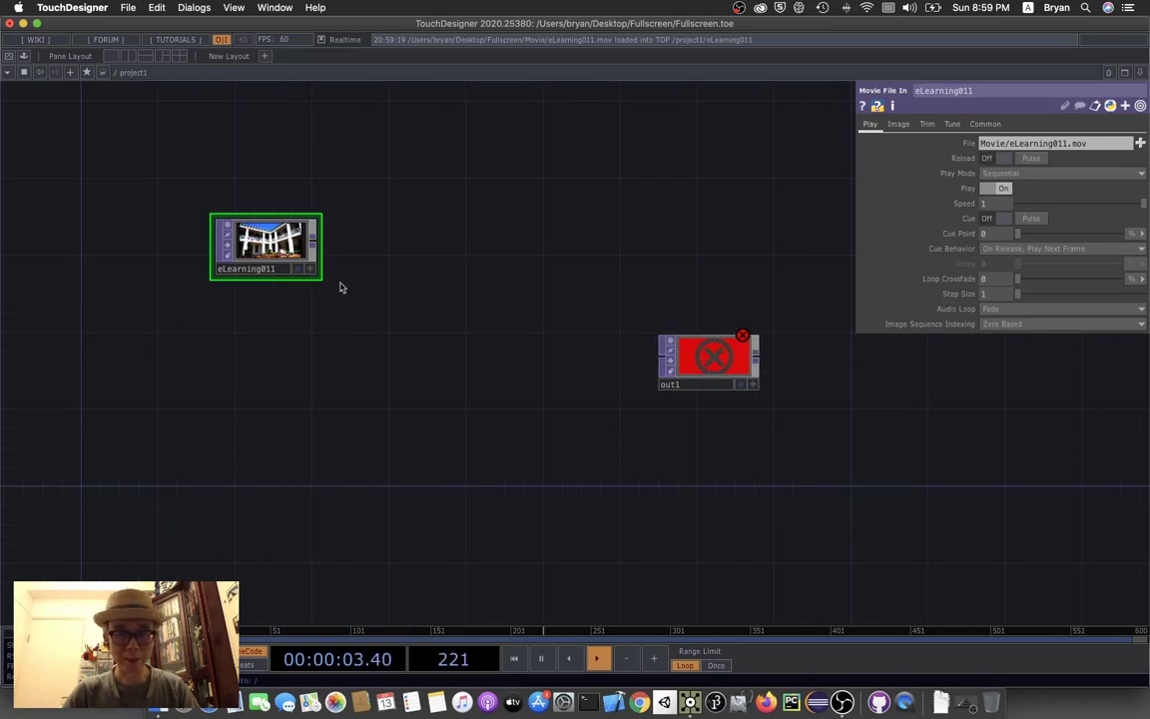
- Insert a Tile TOP between eLearning011 and out1, display it, and enable Flip Y, Reflect X, Reflect Y
right_click(315, 247)
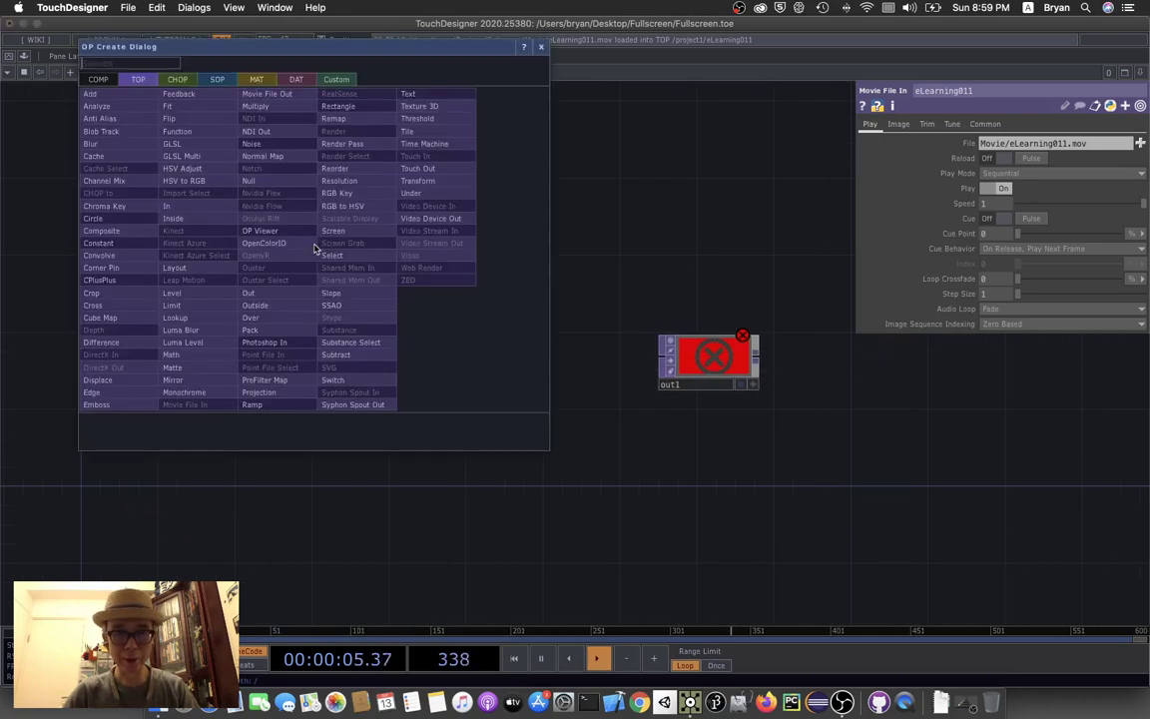
left_click(376, 121)
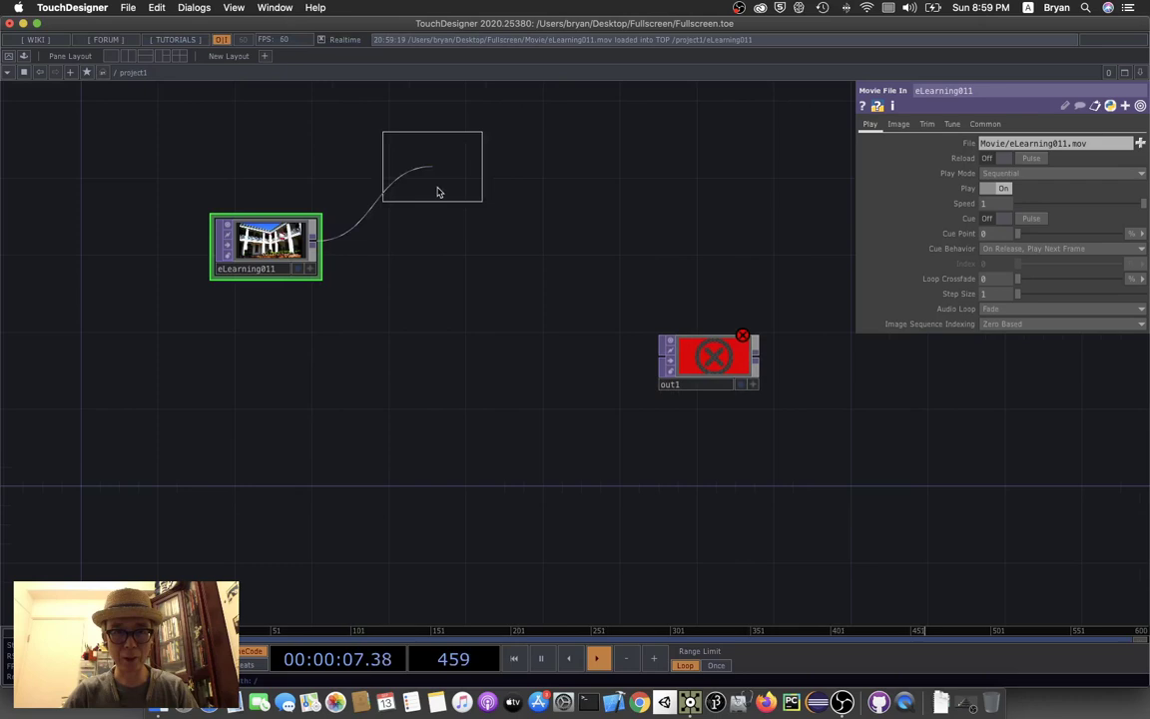
left_click(425, 349)
left_click(469, 343)
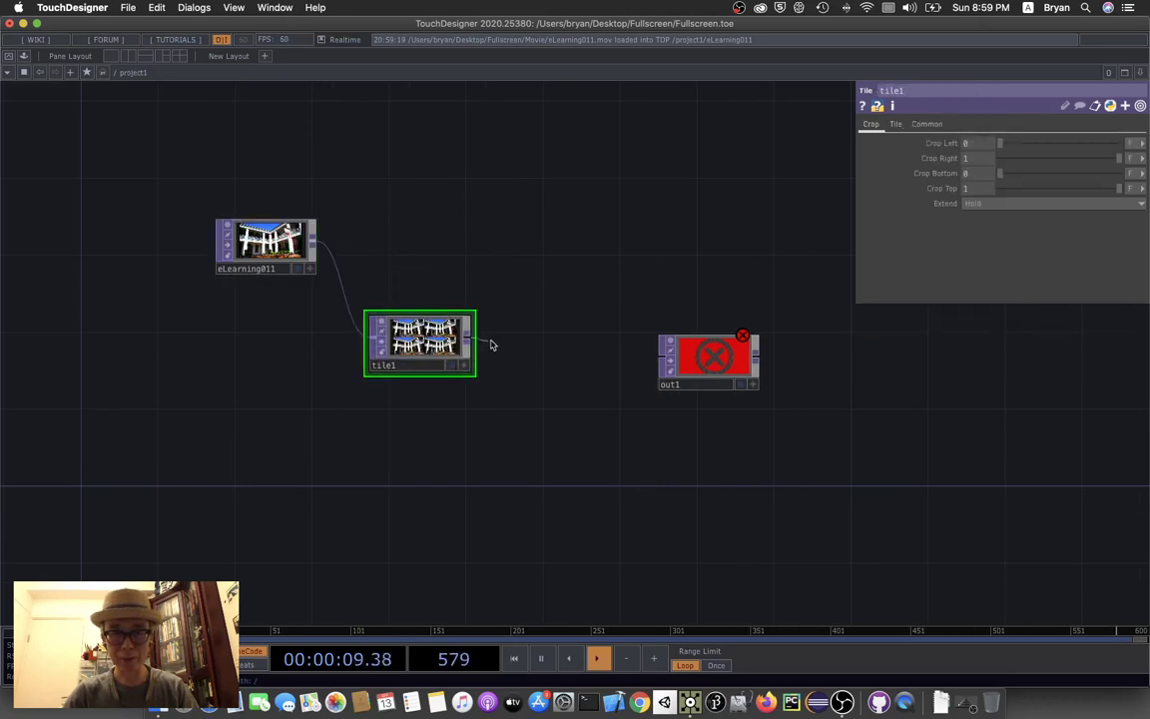
left_click(676, 356)
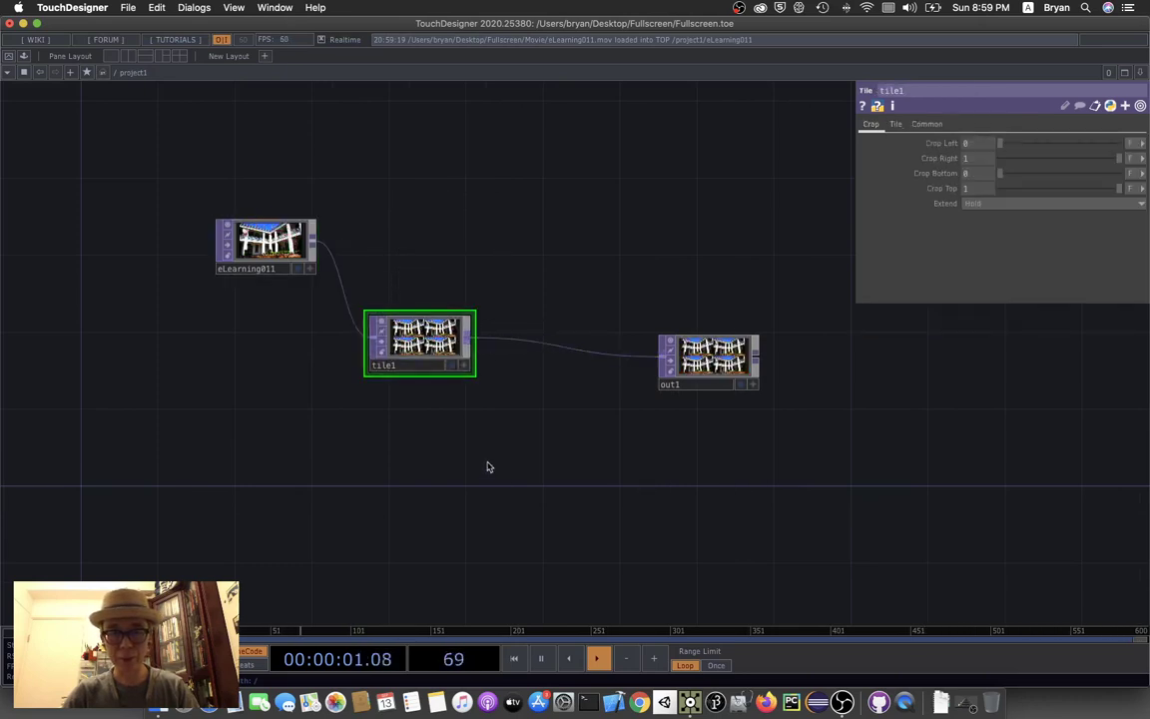
left_click(451, 365)
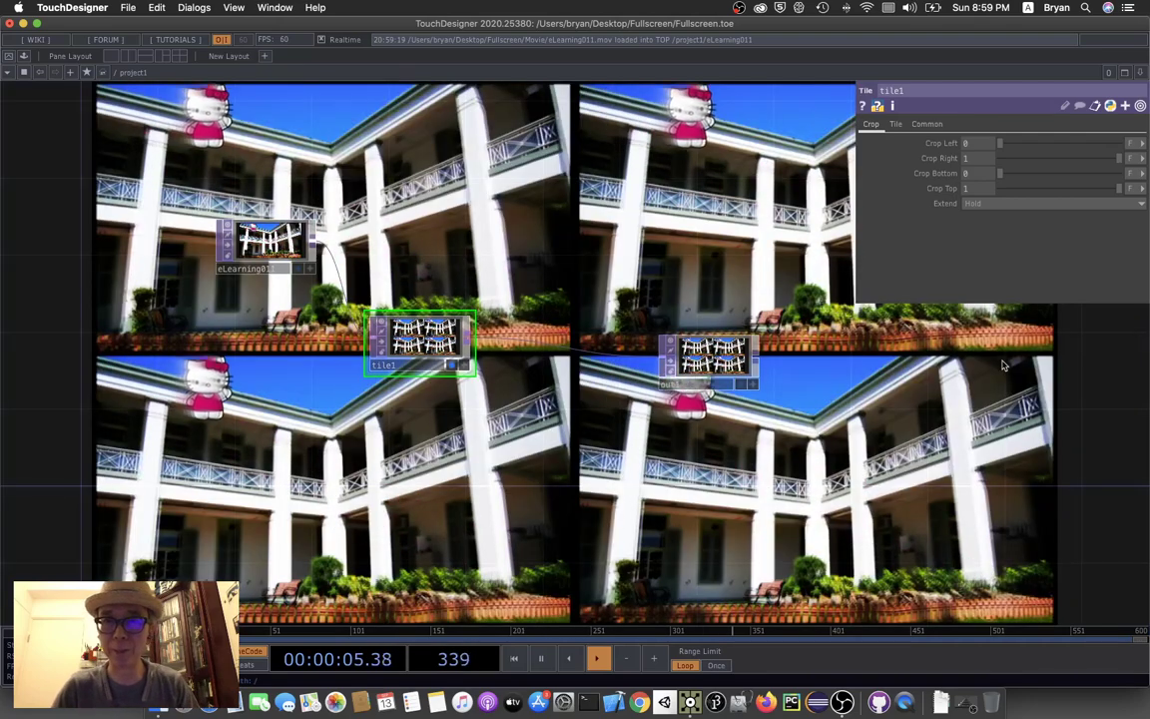
left_click(897, 125)
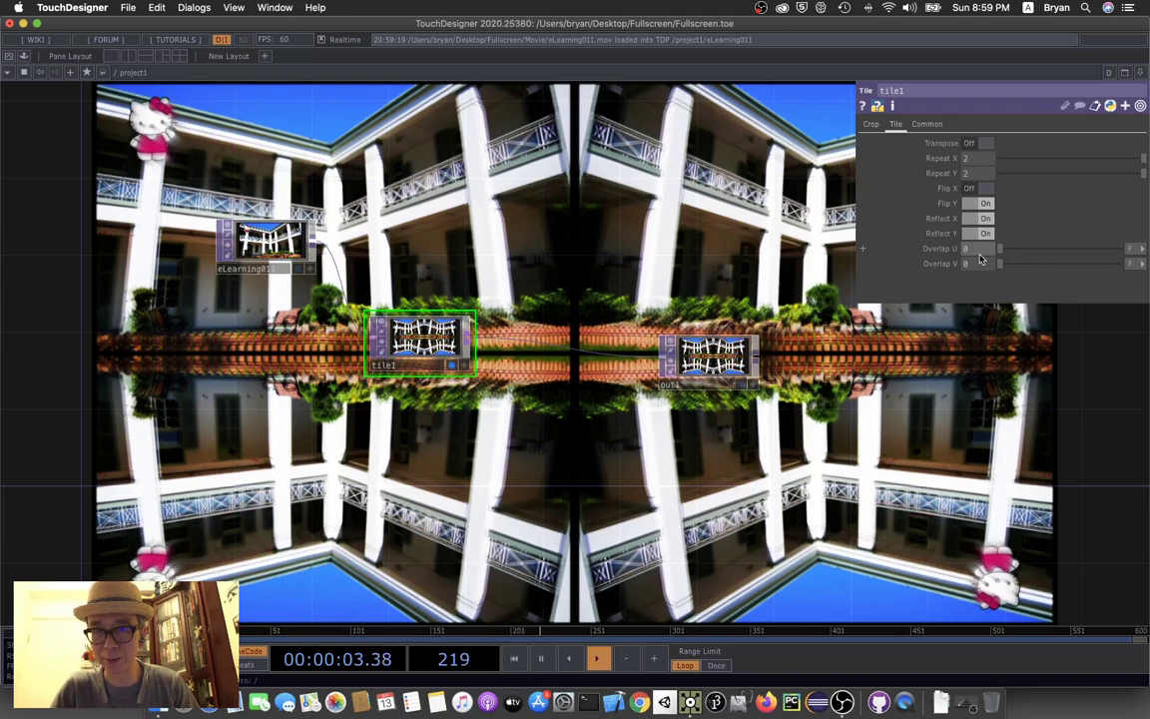
left_click(871, 123)
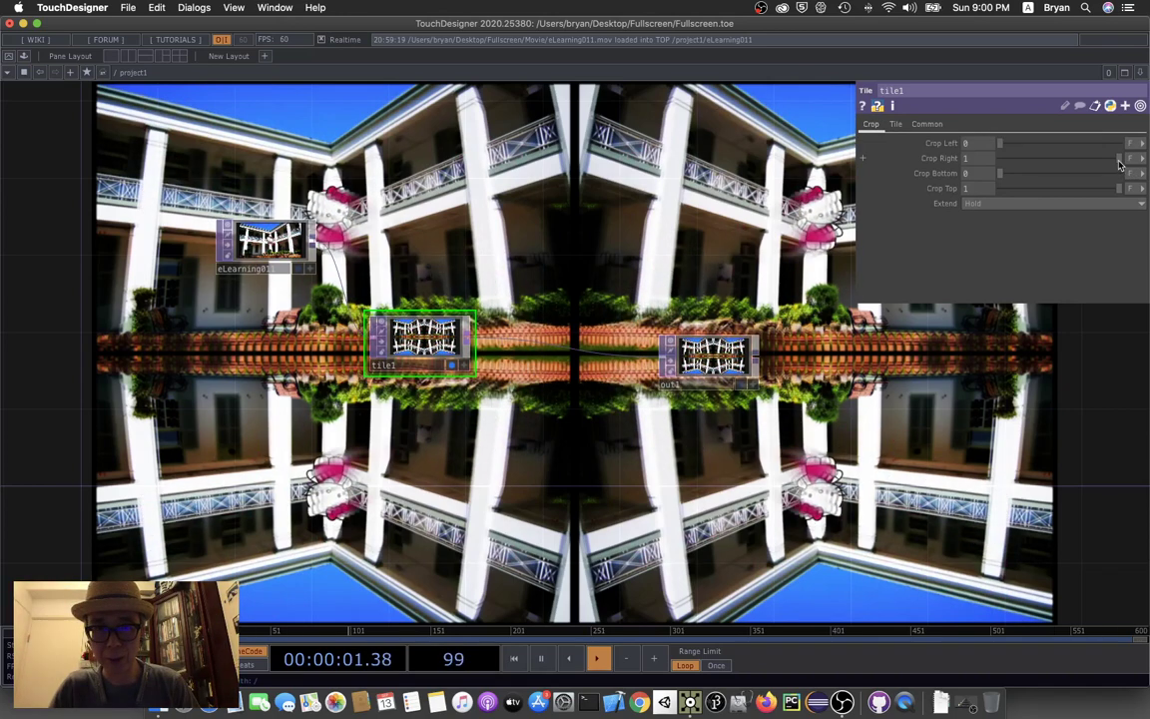
- Crop tile1 to left 0.029, right 0.983, bottom 0.04 and top 0.983
left_click_drag(1119, 161, 1116, 160)
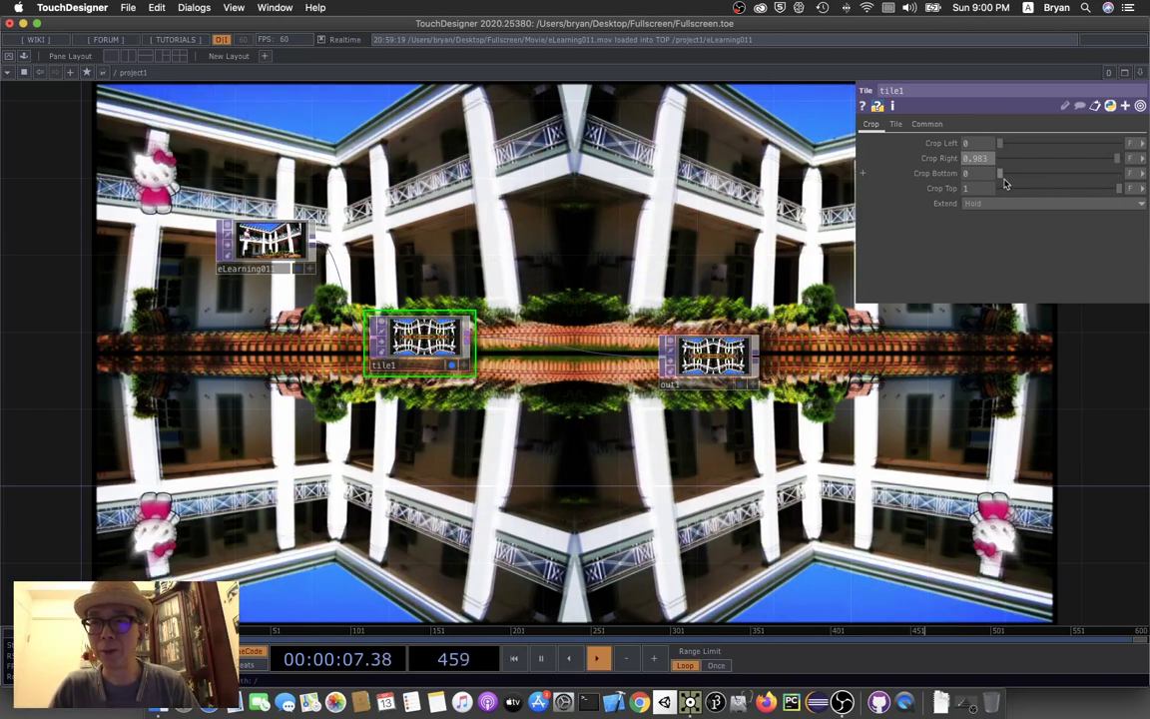
left_click_drag(999, 175, 1028, 183)
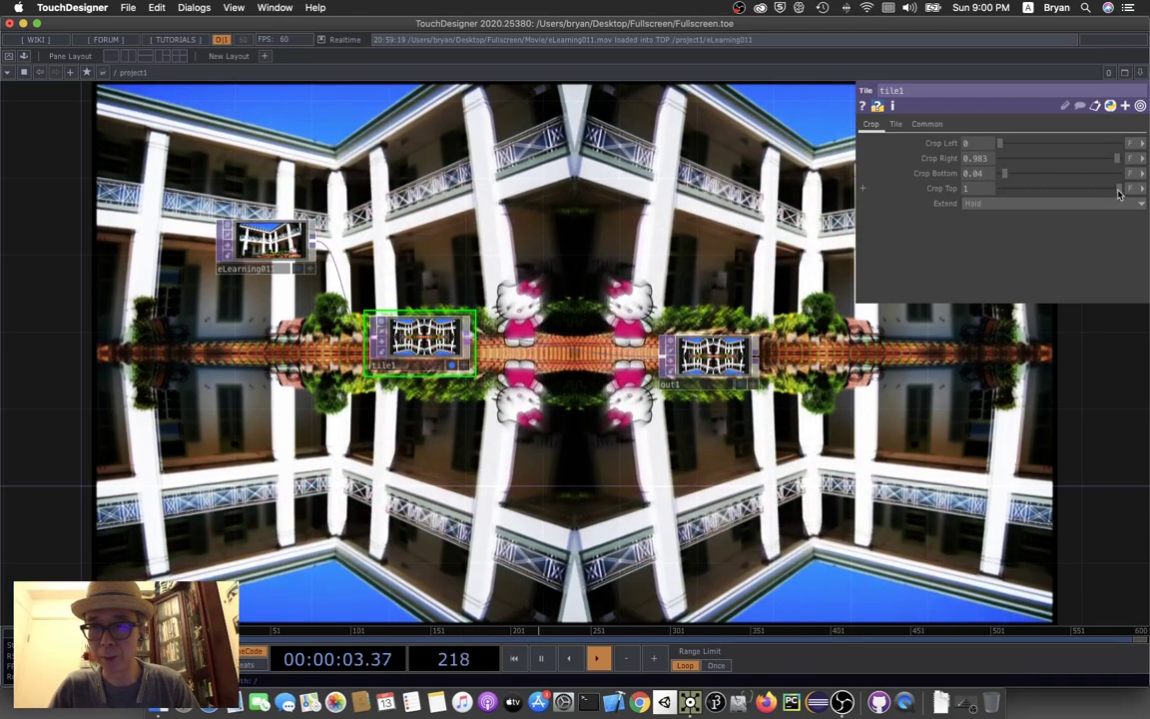
left_click_drag(1119, 194, 1117, 193)
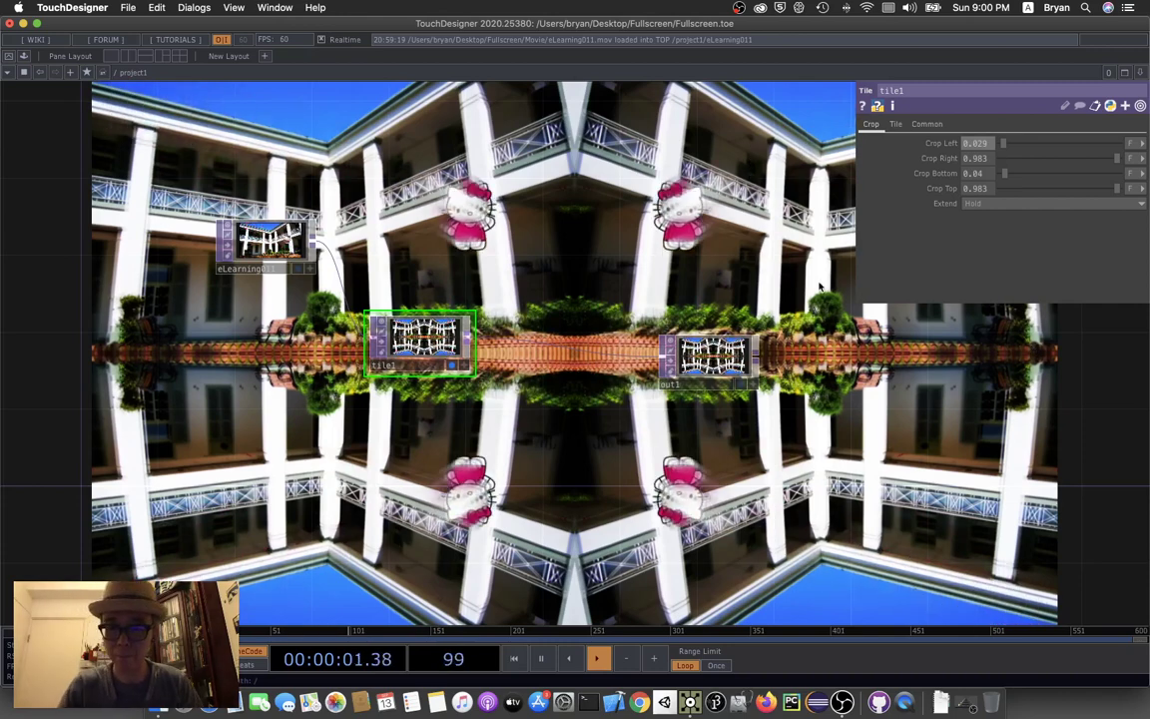
key("p")
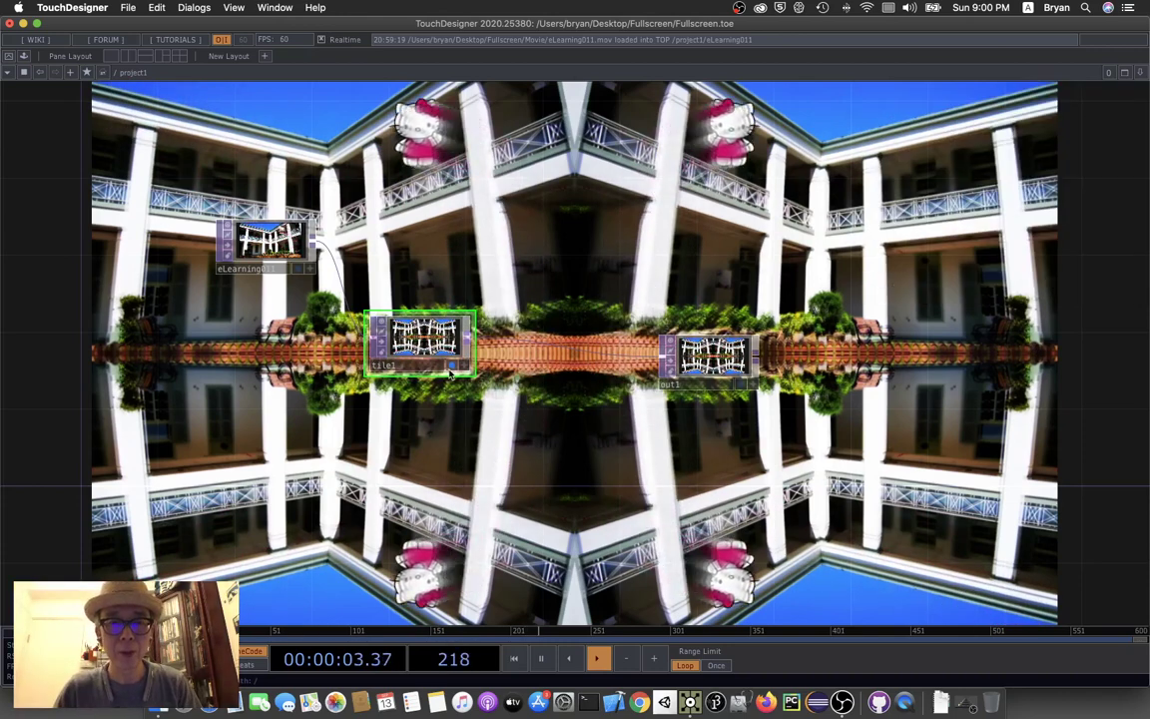
- Turn off the background viewer, save as Fullscreen.1.toe, and preview then exit Perform Mode
key("h")
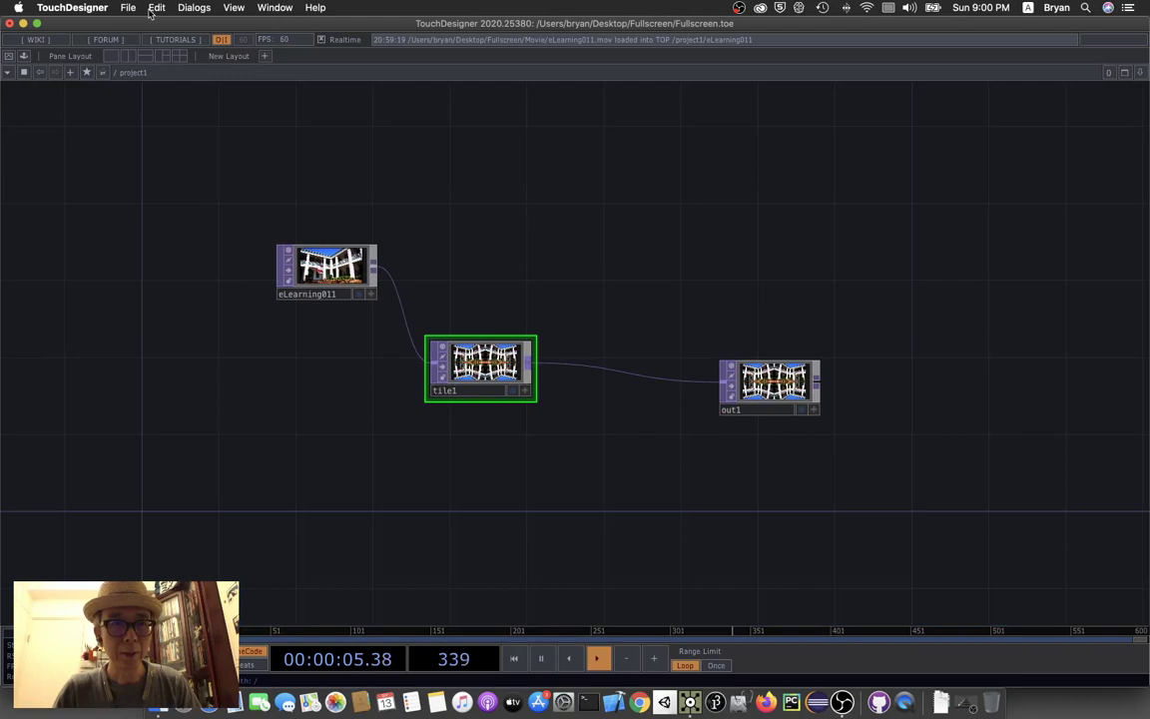
left_click(127, 8)
left_click(141, 106)
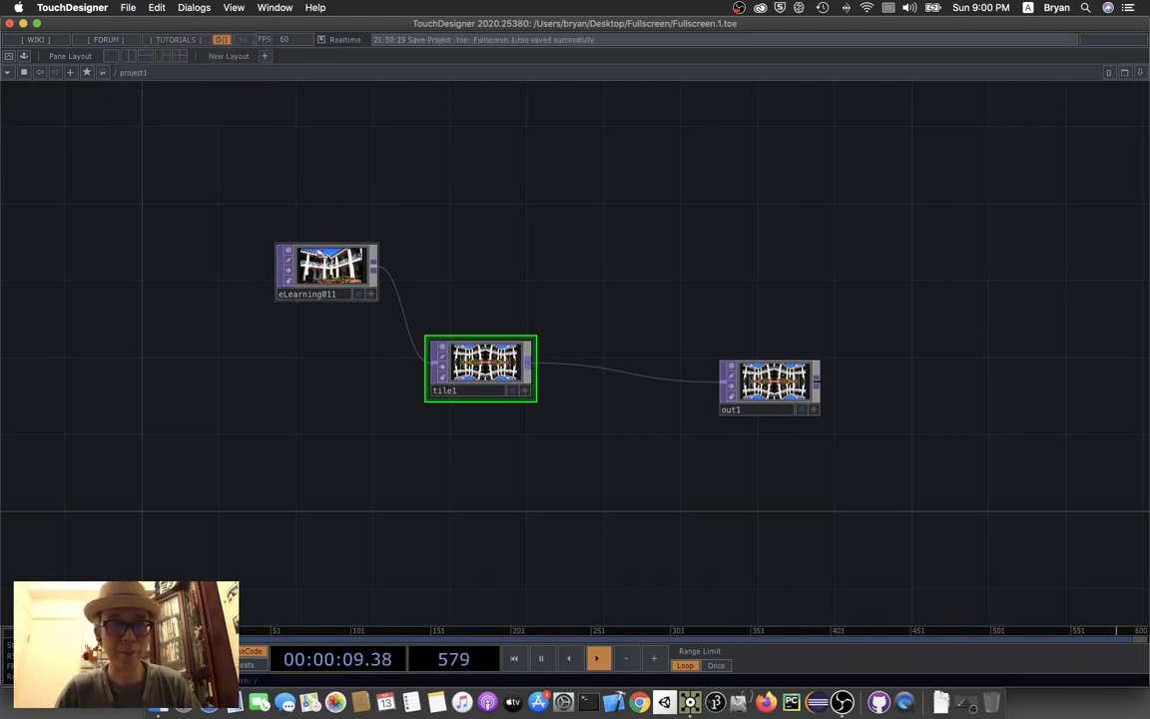
left_click(8, 57)
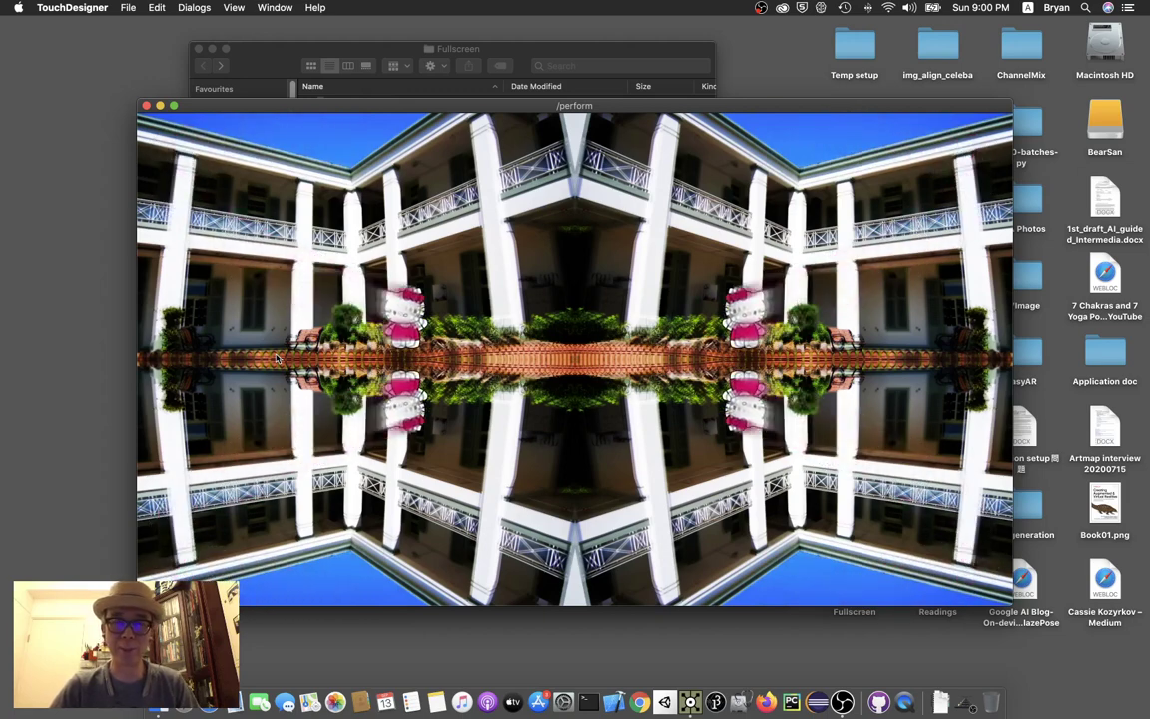
key("Escape")
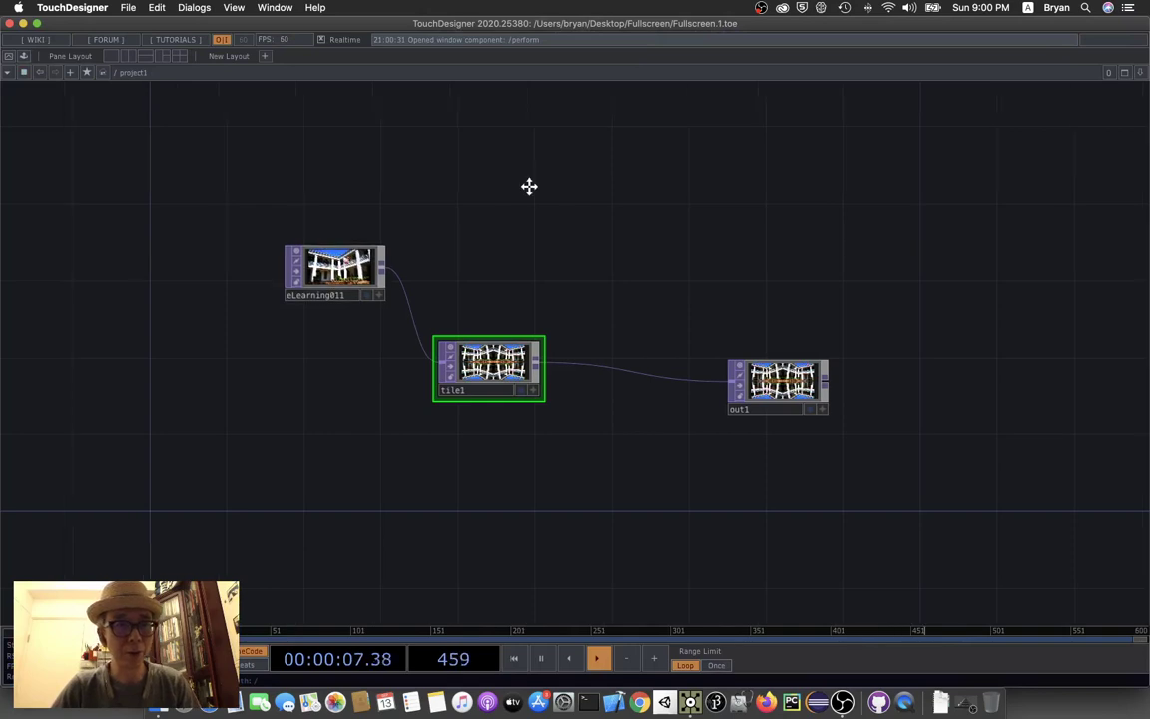
- Go to the root "/" network, zoom in on perform and project1, and make perform current
scroll(538, 191, "left", 3)
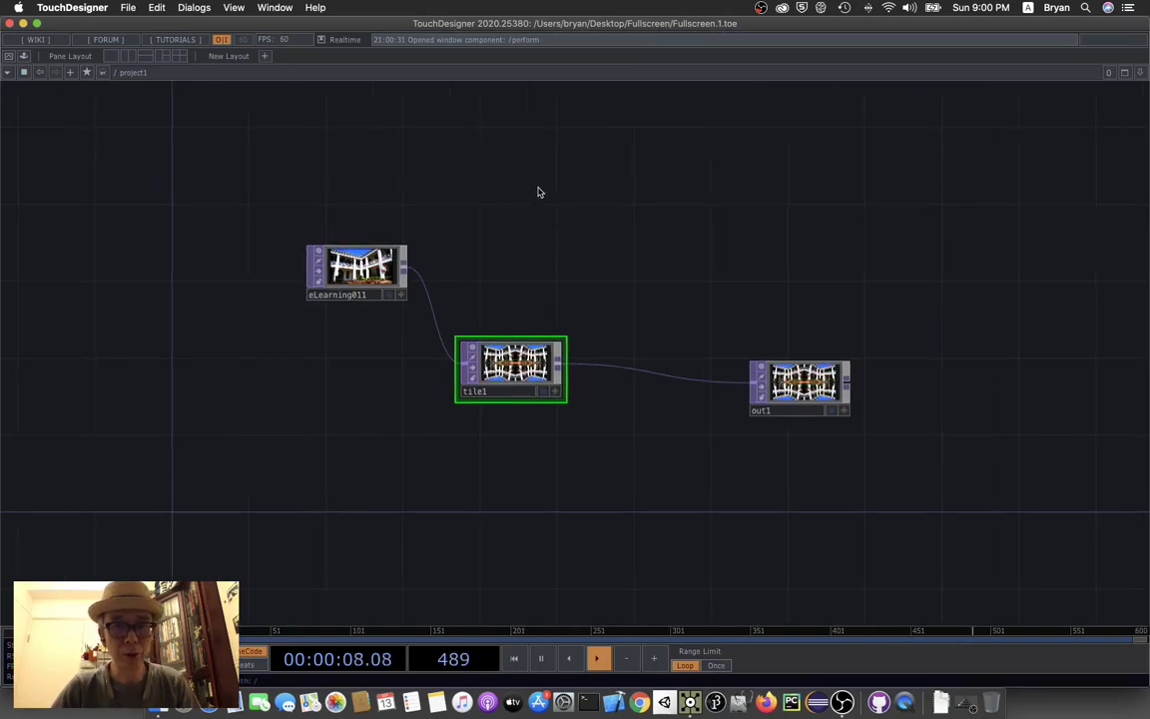
left_click(116, 74)
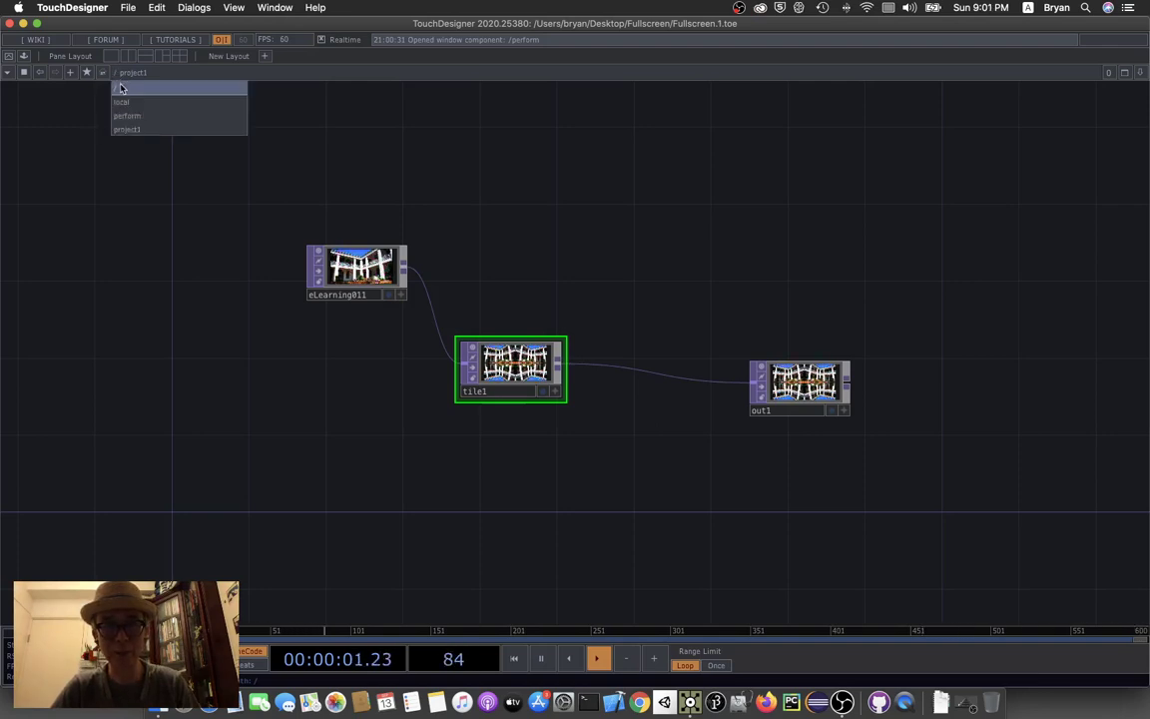
left_click(120, 89)
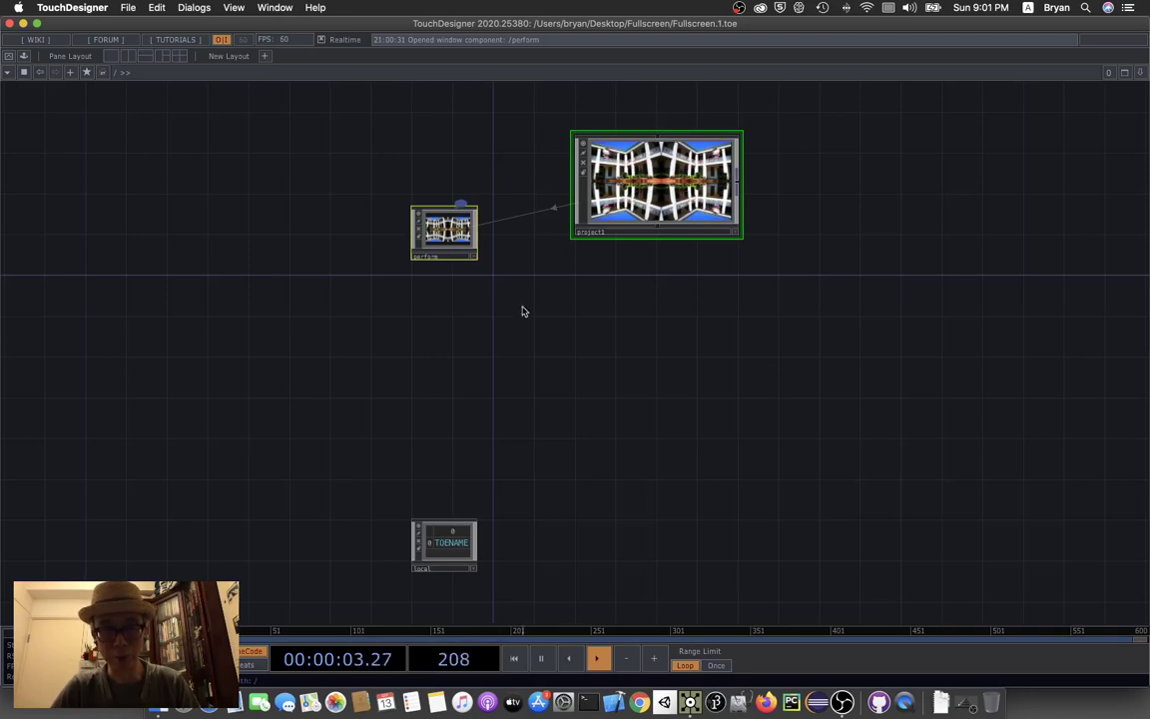
scroll(1010, 397, "right", 5)
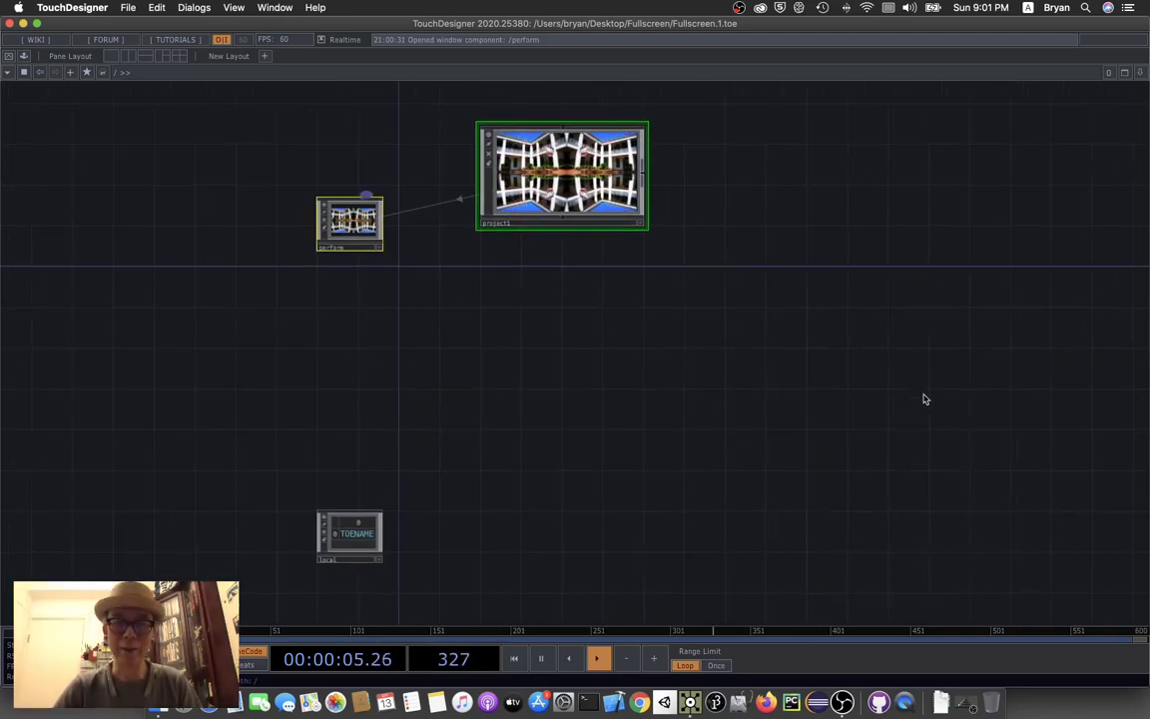
scroll(924, 399, "left", 5)
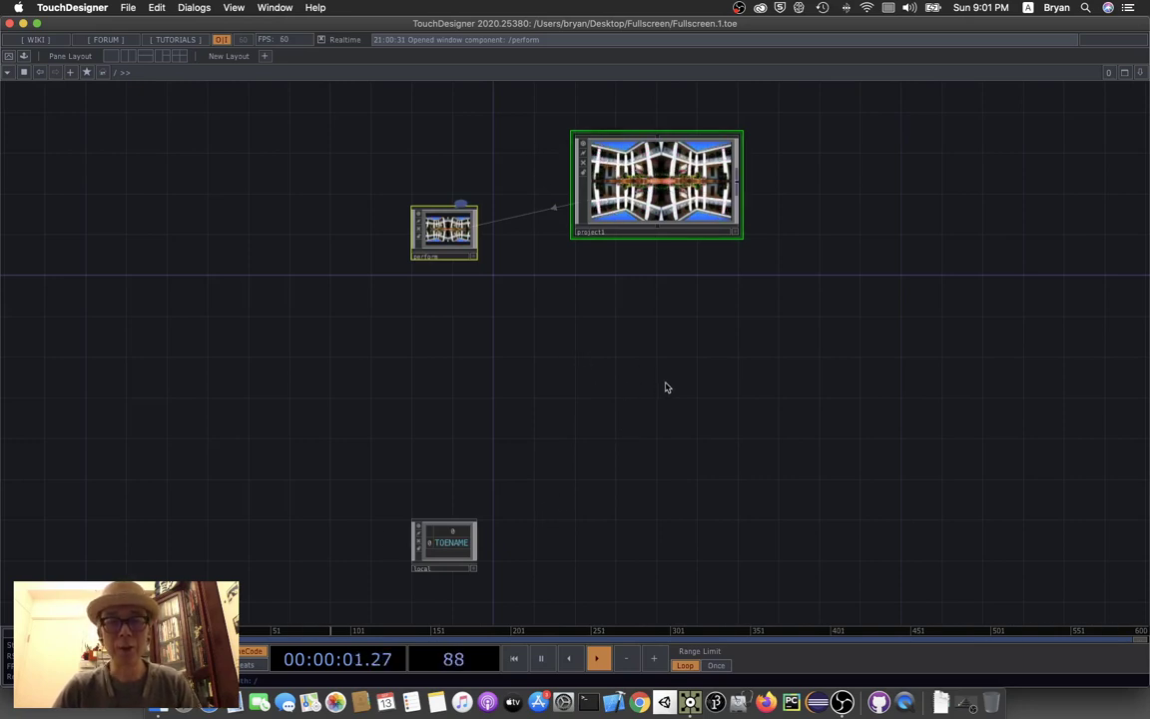
scroll(656, 400, "up", 2)
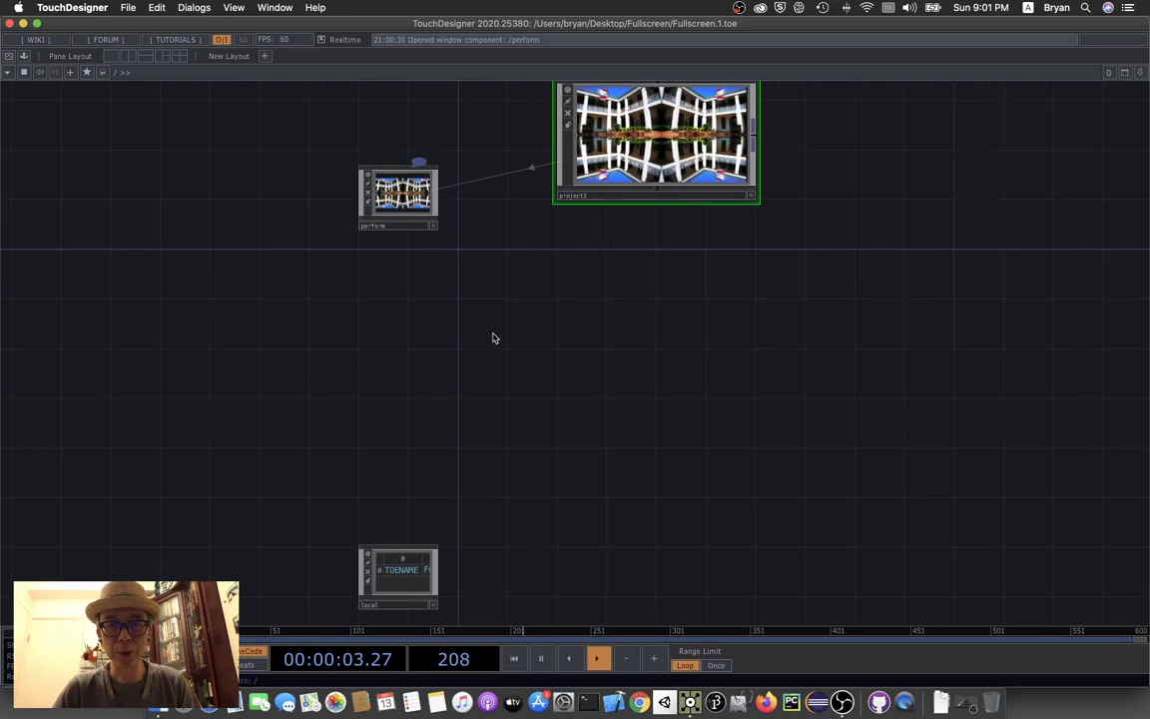
scroll(479, 400, "up", 3)
scroll(468, 432, "up", 2)
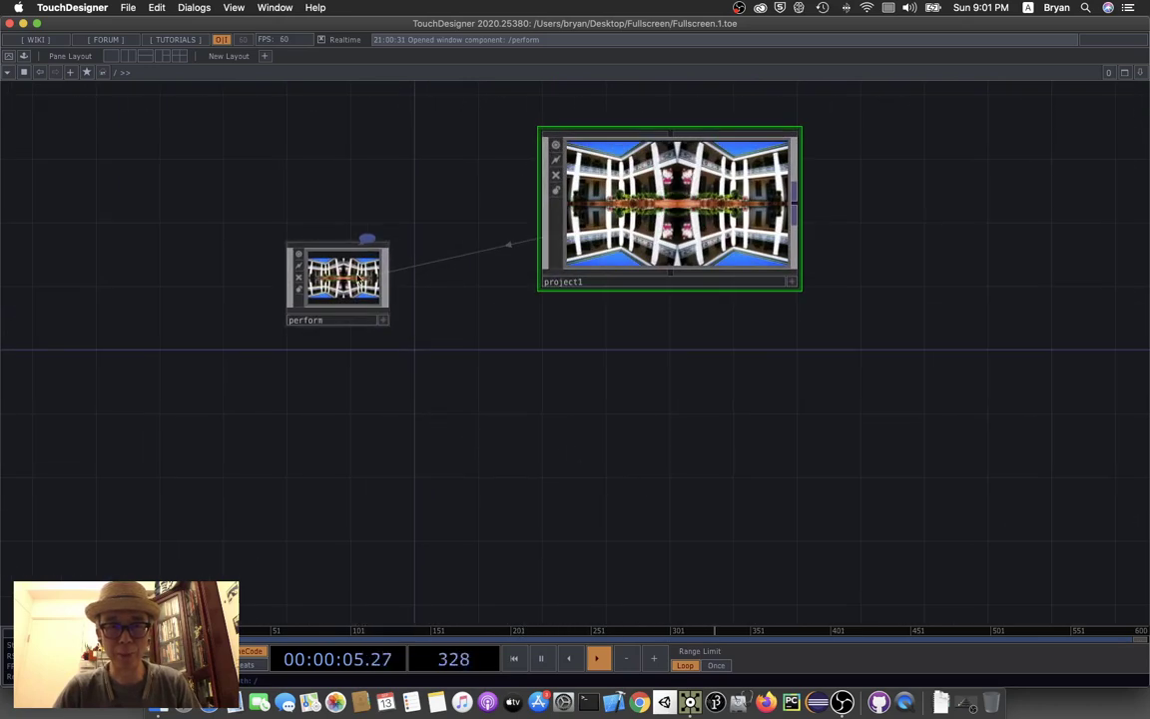
left_click(339, 282)
scroll(780, 471, "right", 5)
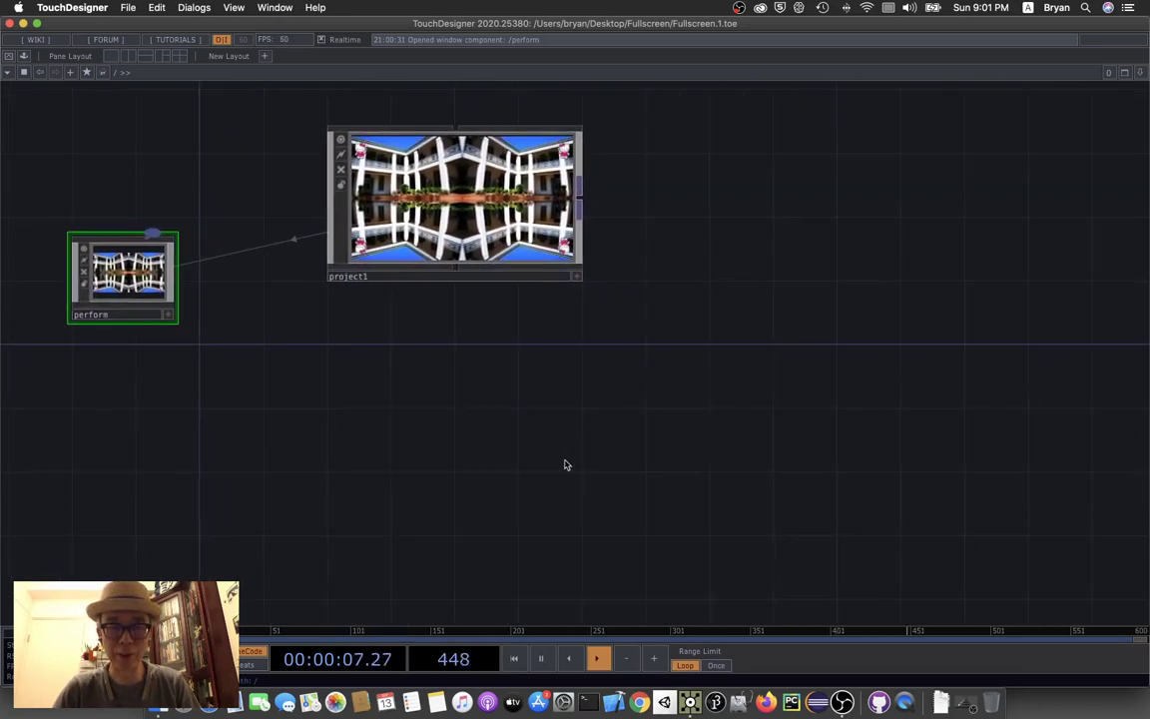
left_click(455, 206)
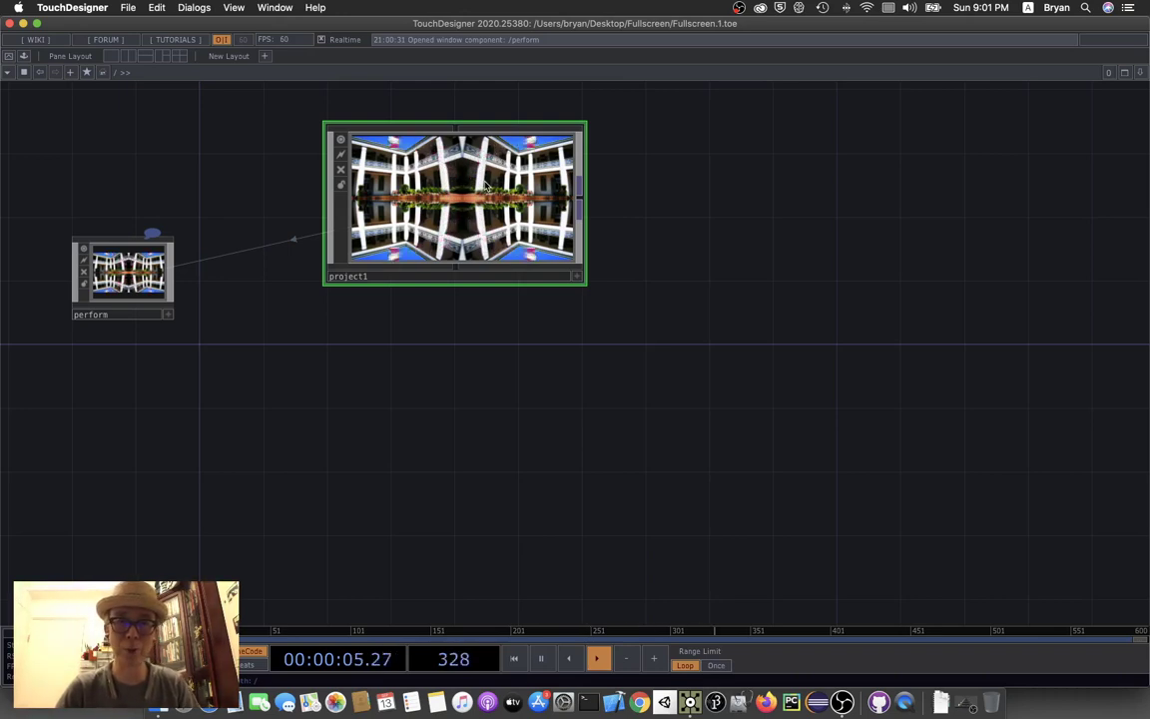
left_click(122, 274)
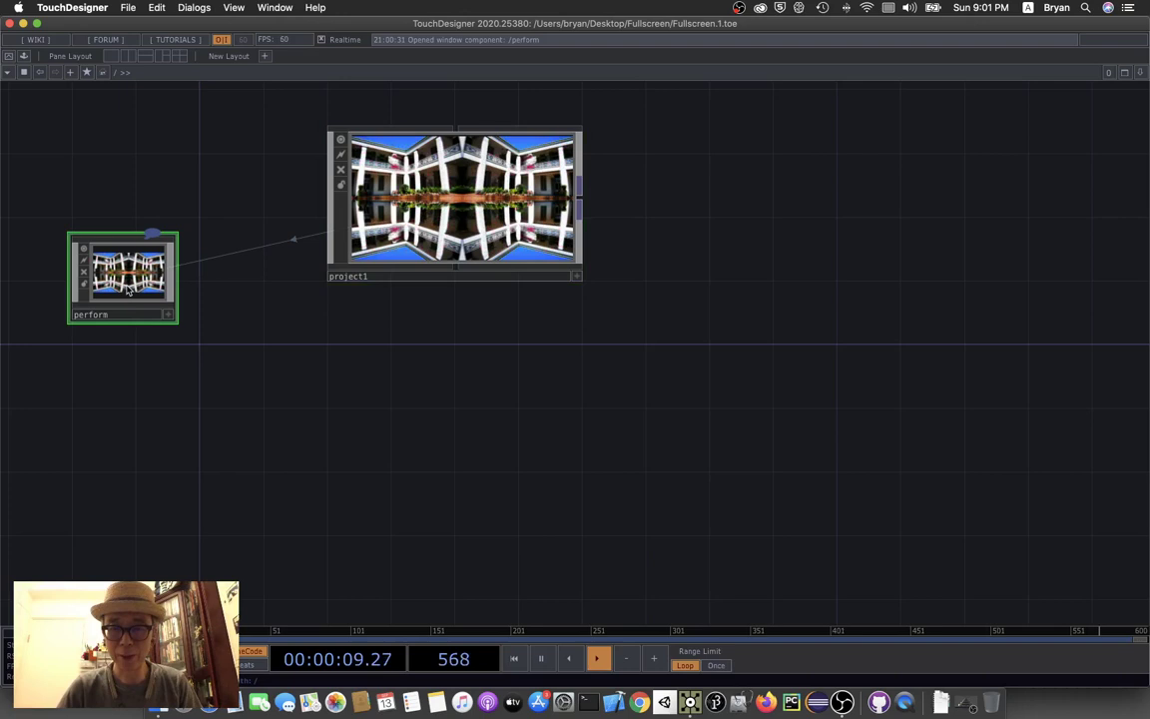
- In the perform Window COMP parameters, choose Fill for Opening Size and switch Borders Off
key("p")
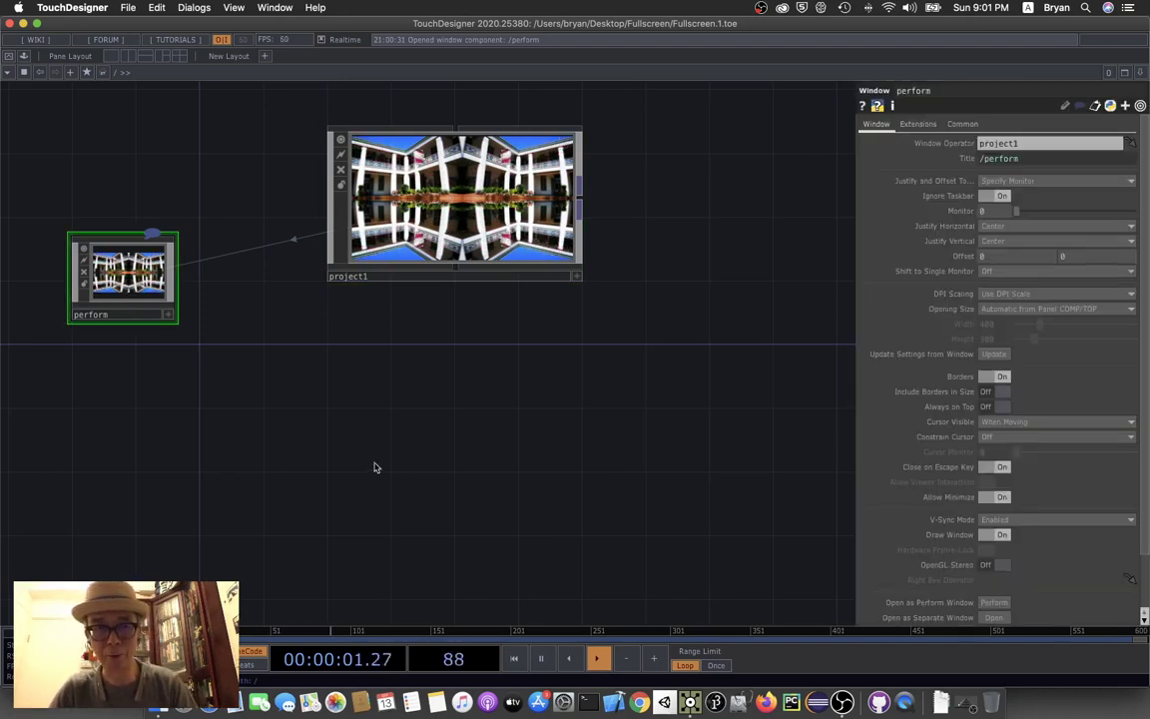
left_click_drag(387, 444, 464, 428)
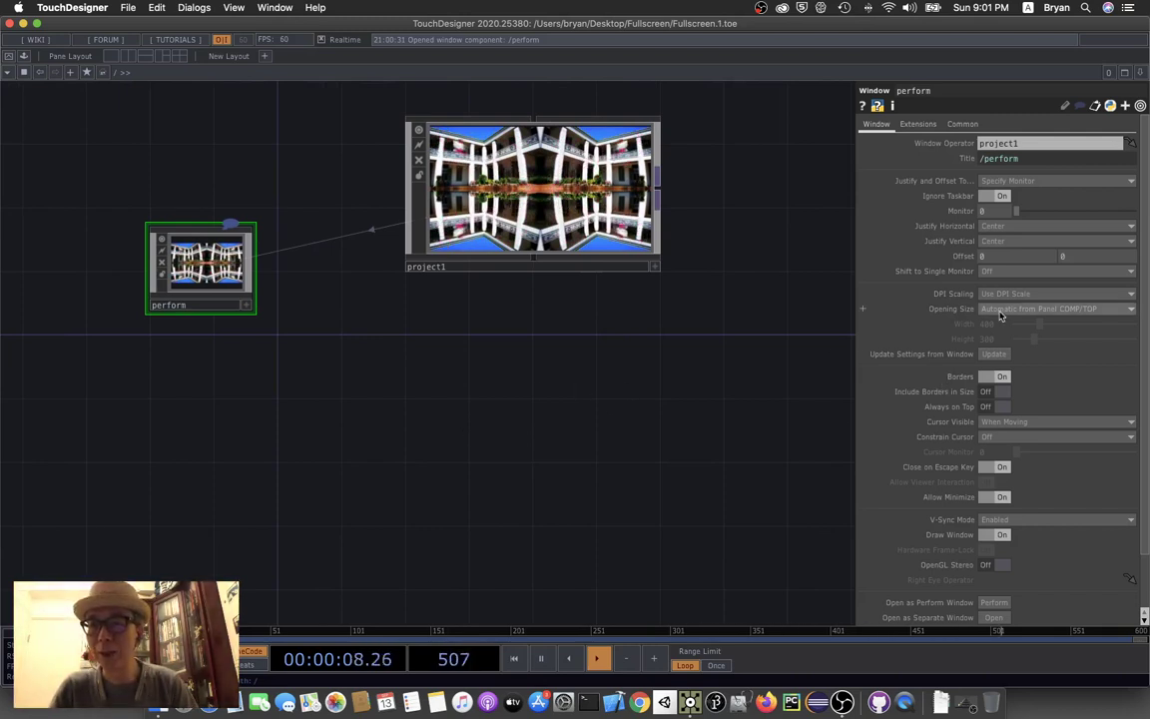
left_click(1000, 312)
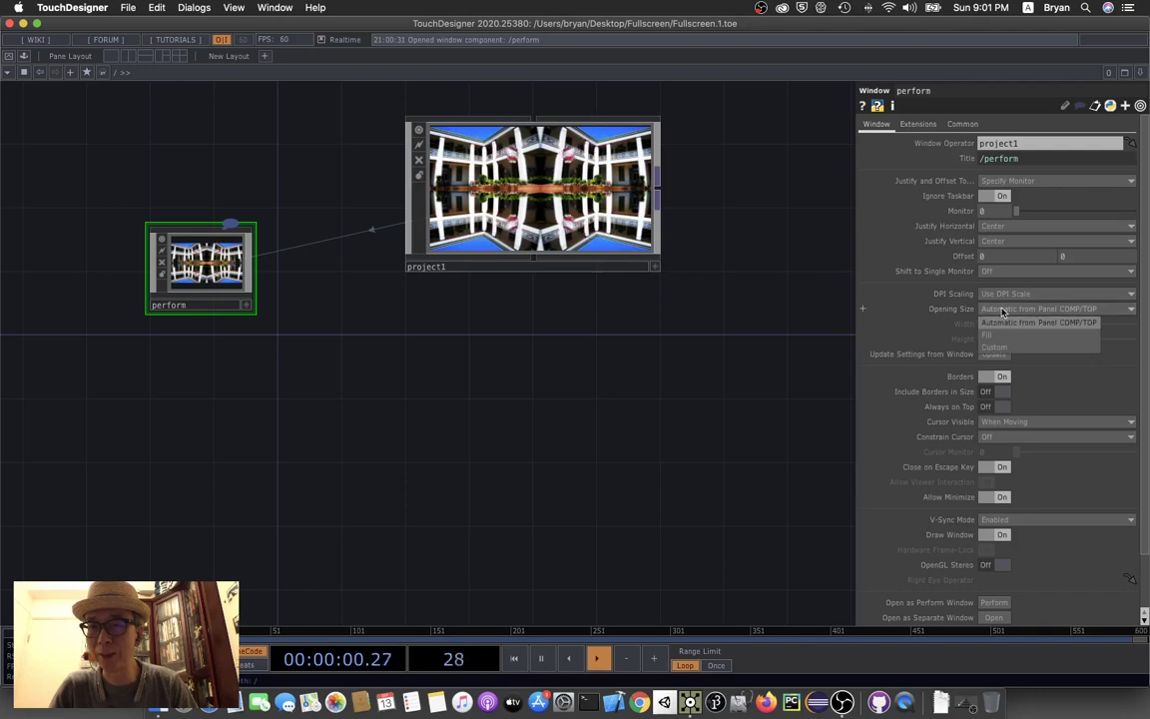
left_click(998, 338)
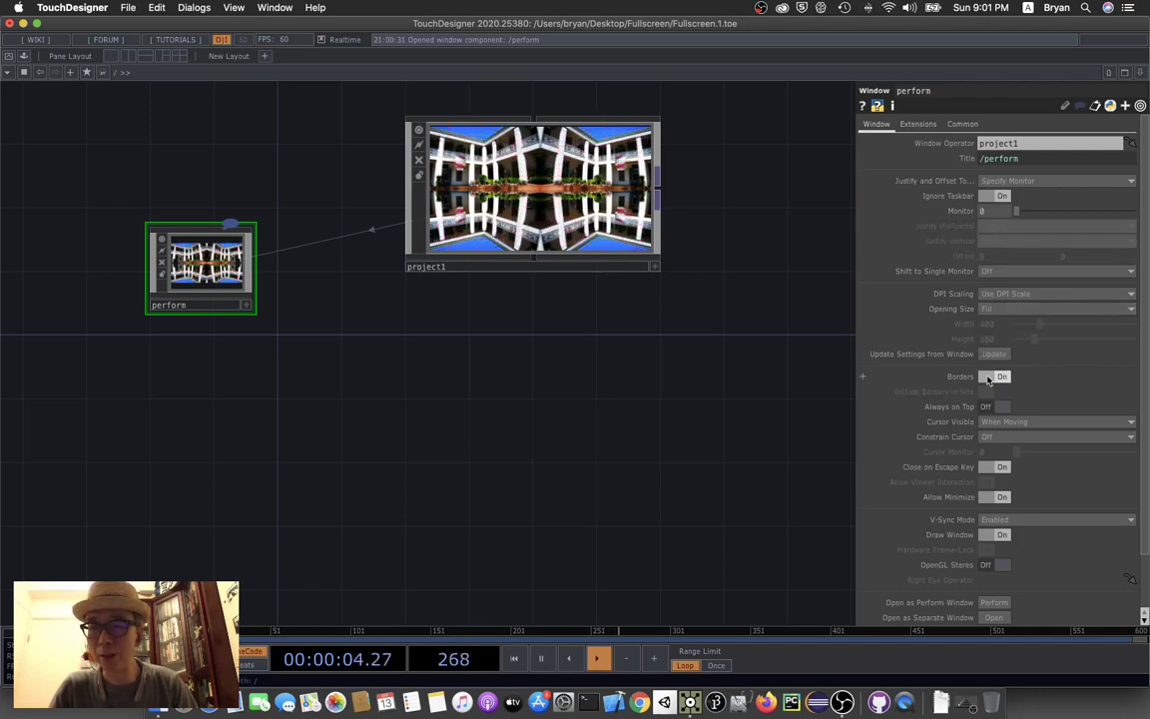
left_click(987, 377)
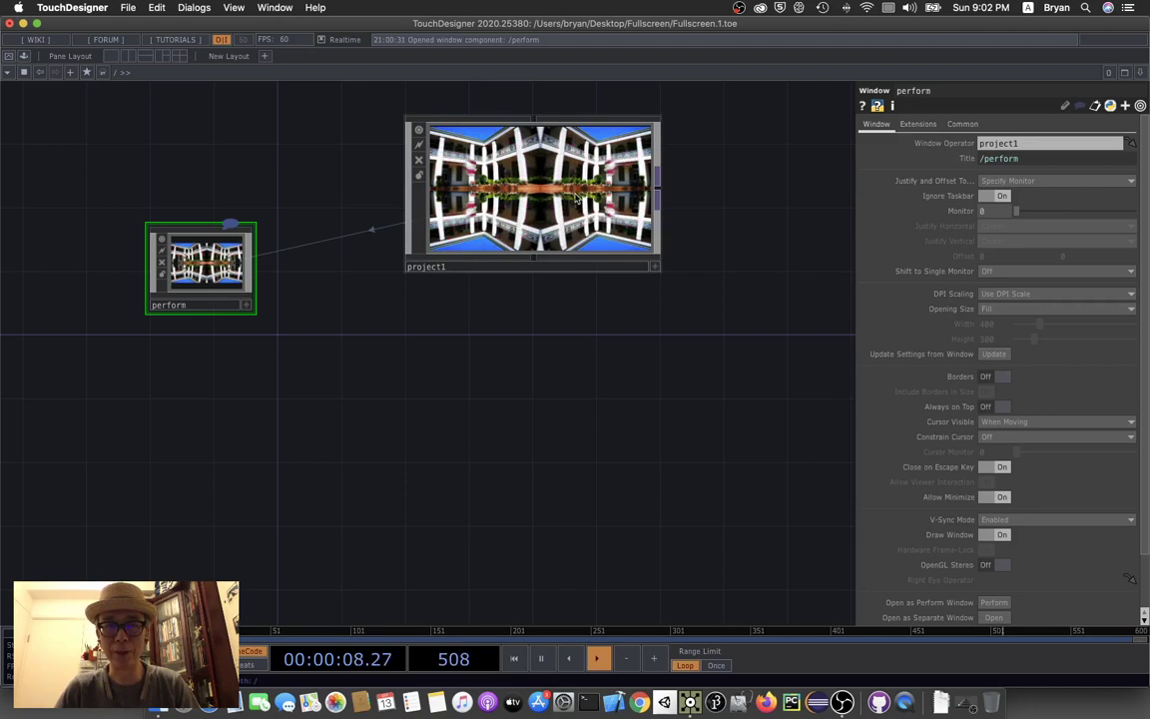
- Enter the project1 network, close the parameter panel, and save as Fullscreen.2.toe
double_click(589, 249)
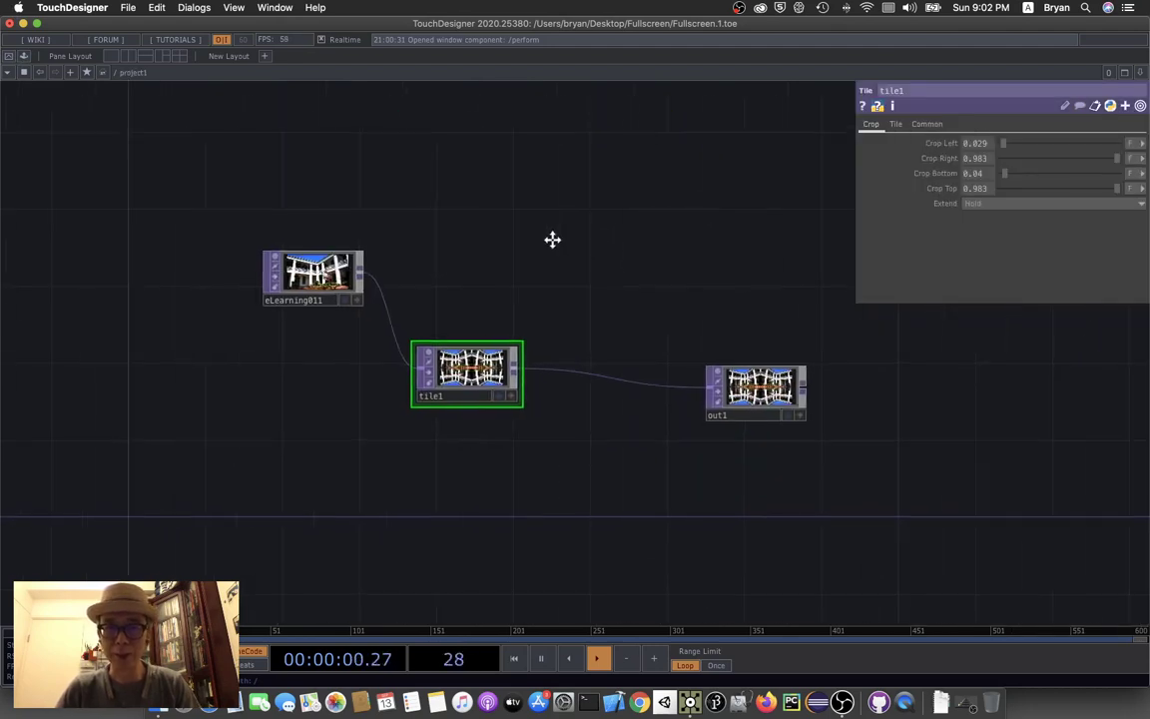
key("p")
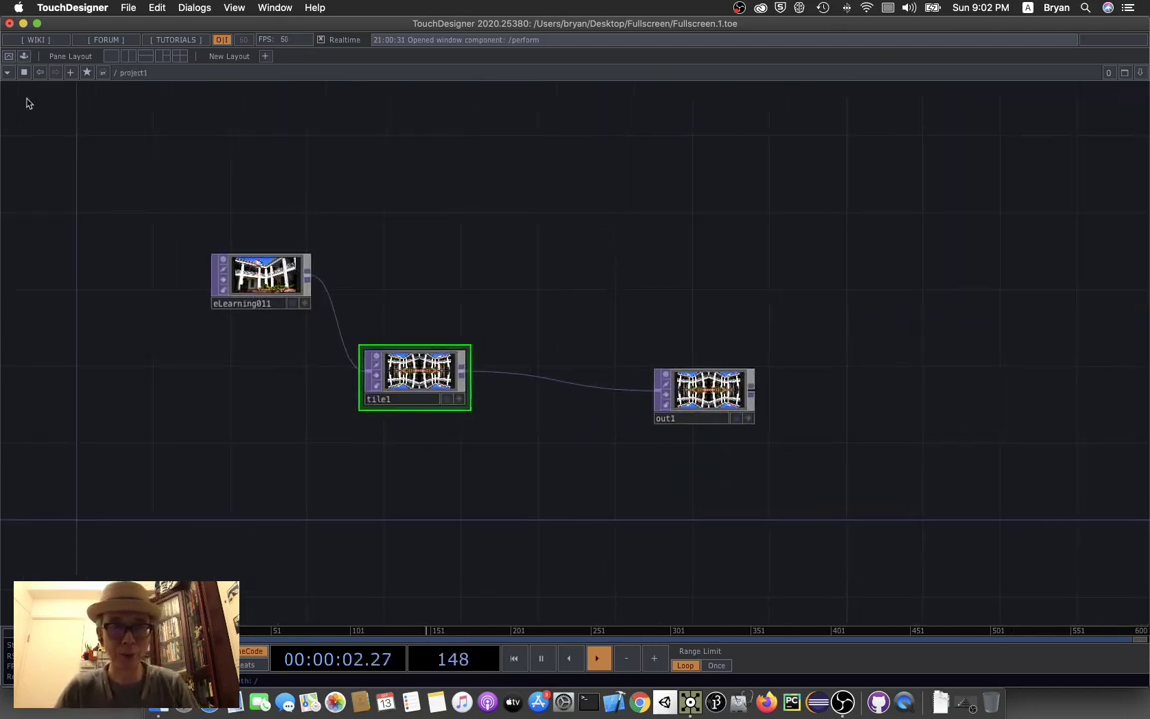
left_click(128, 8)
left_click(134, 94)
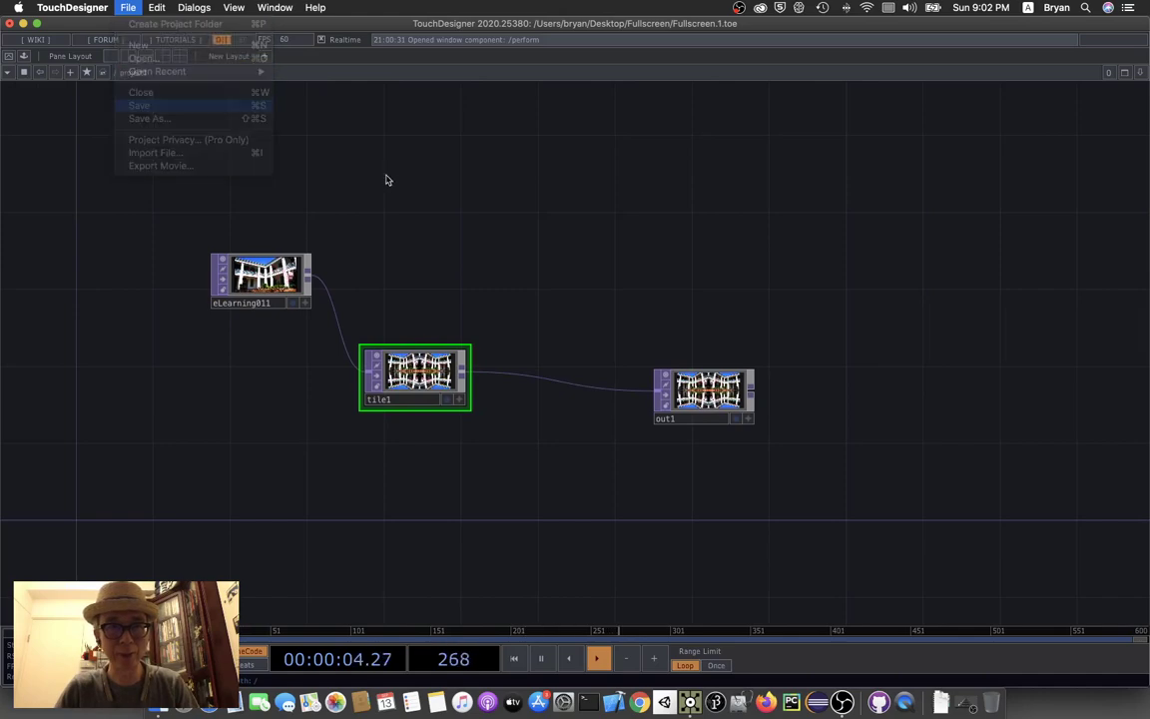